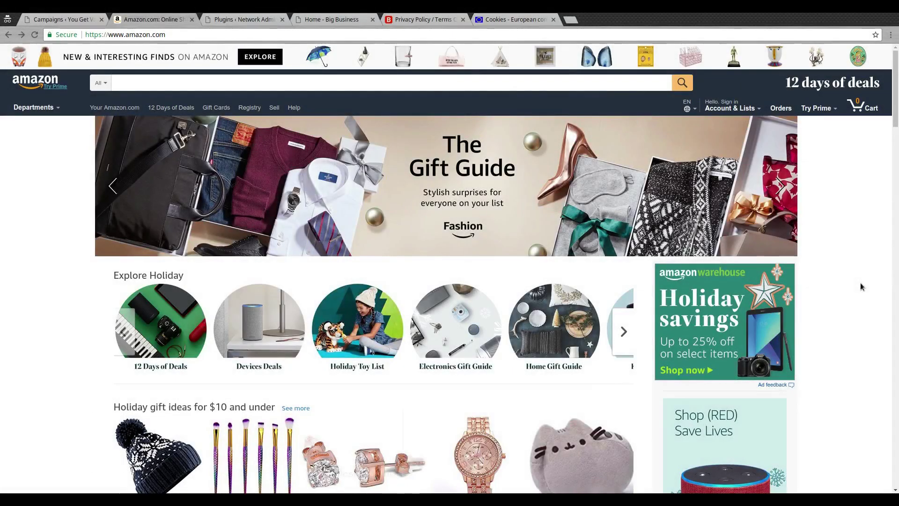
# Read Amazon's Privacy Notice and its cookies section, then return to the network Plugins page
pyautogui.scroll(-5, 861, 283)
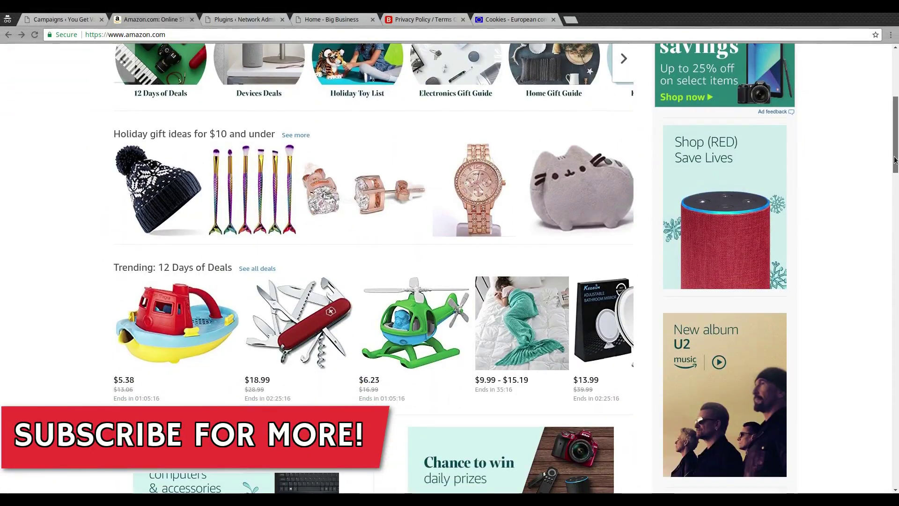
pyautogui.moveTo(894, 160); pyautogui.dragTo(889, 484)
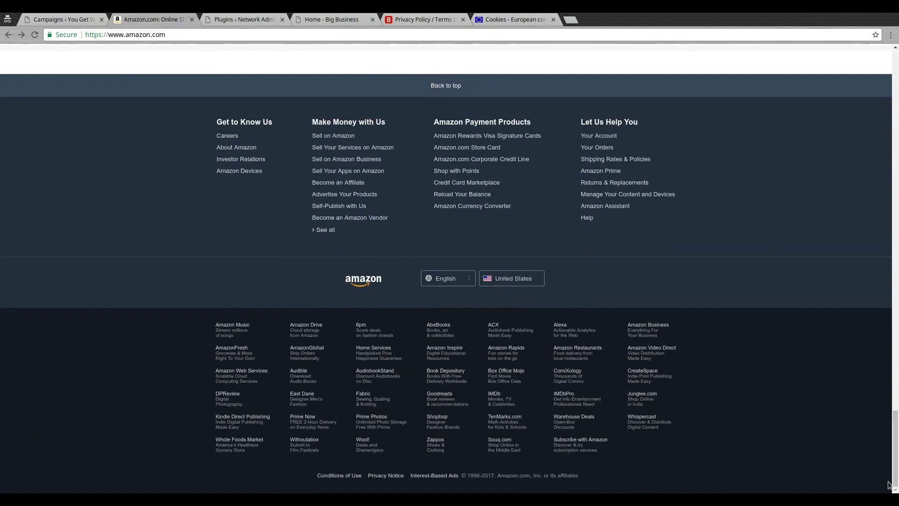
pyautogui.click(373, 476)
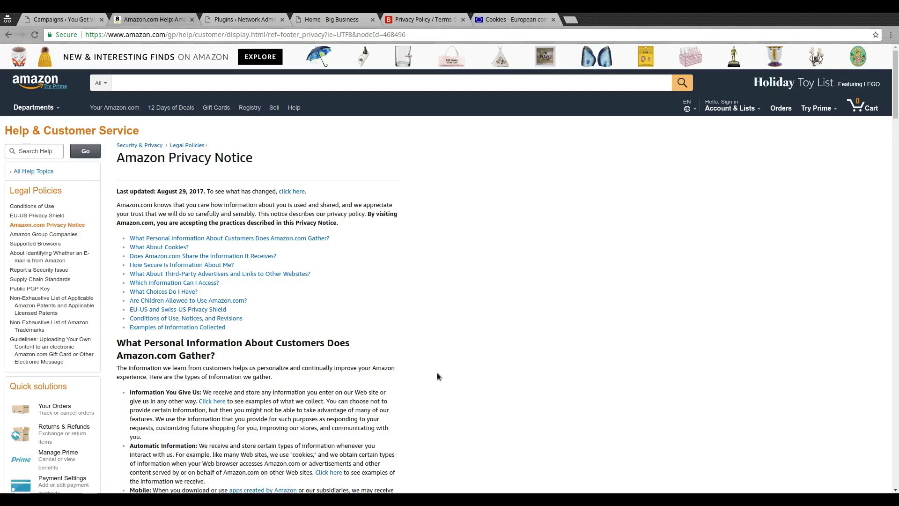
pyautogui.scroll(-4, 443, 356)
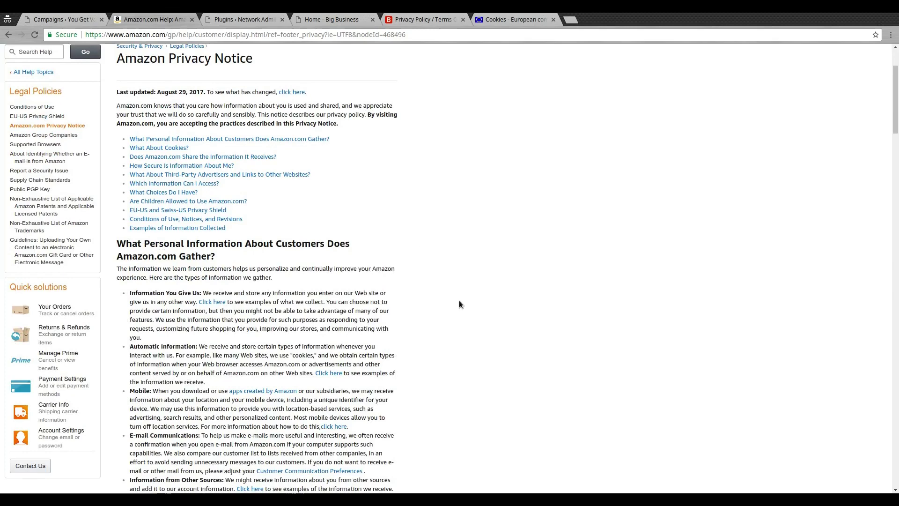
pyautogui.scroll(-12, 460, 301)
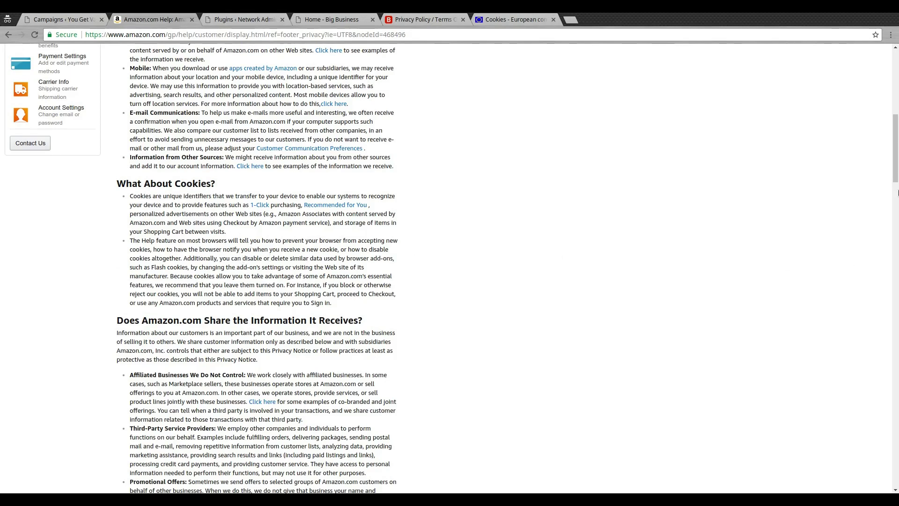
pyautogui.moveTo(897, 192); pyautogui.dragTo(897, 84)
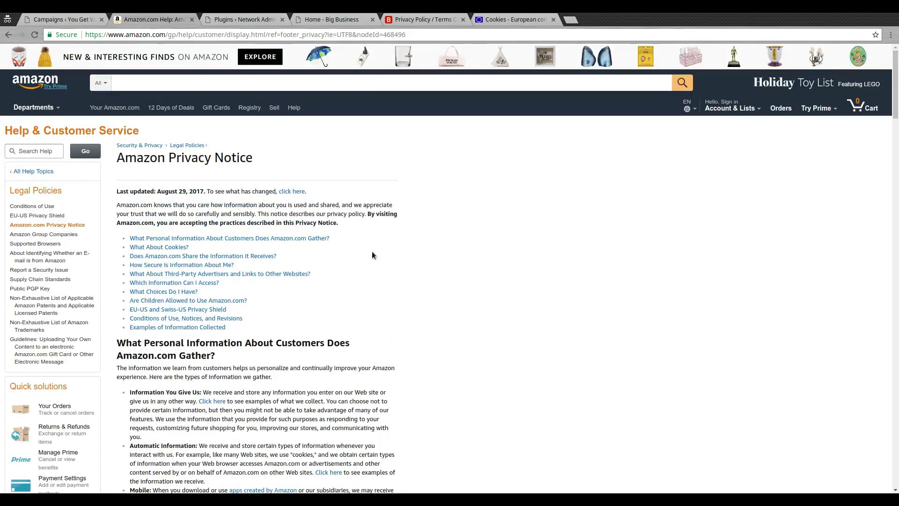
pyautogui.scroll(-3, 515, 278)
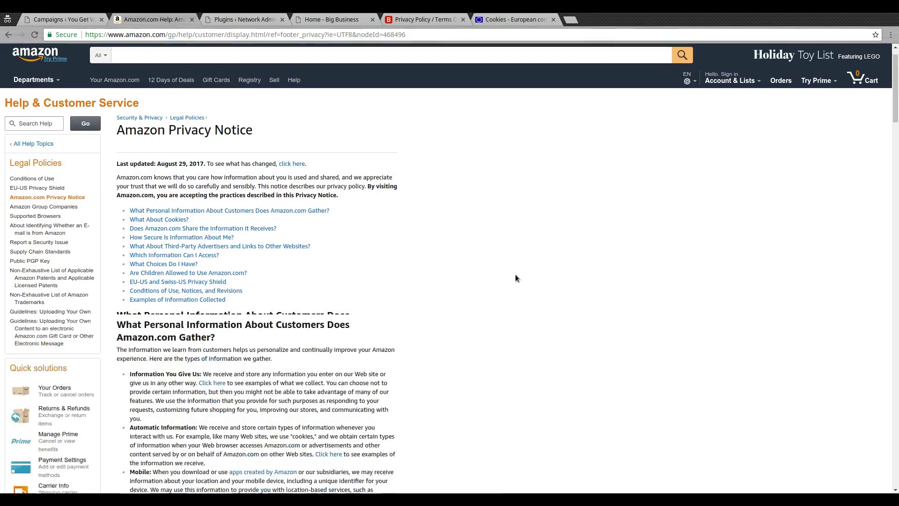
pyautogui.scroll(3, 515, 278)
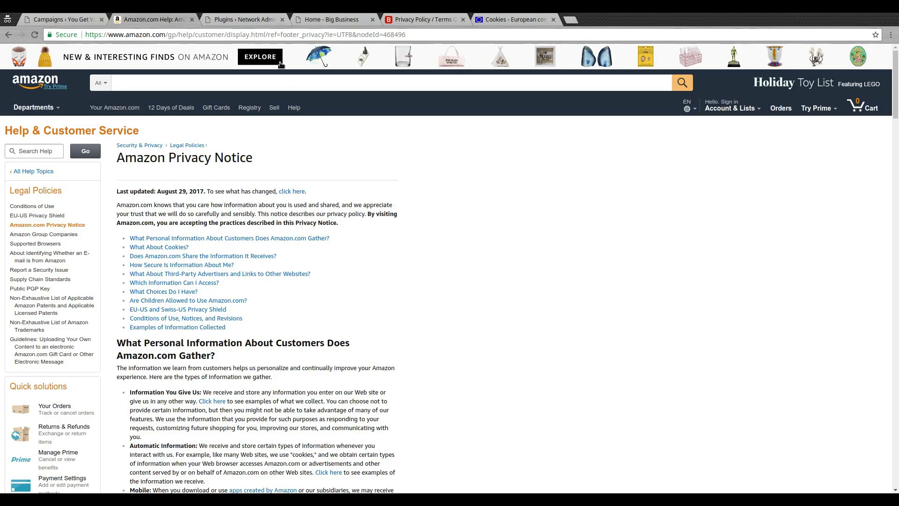
pyautogui.click(257, 21)
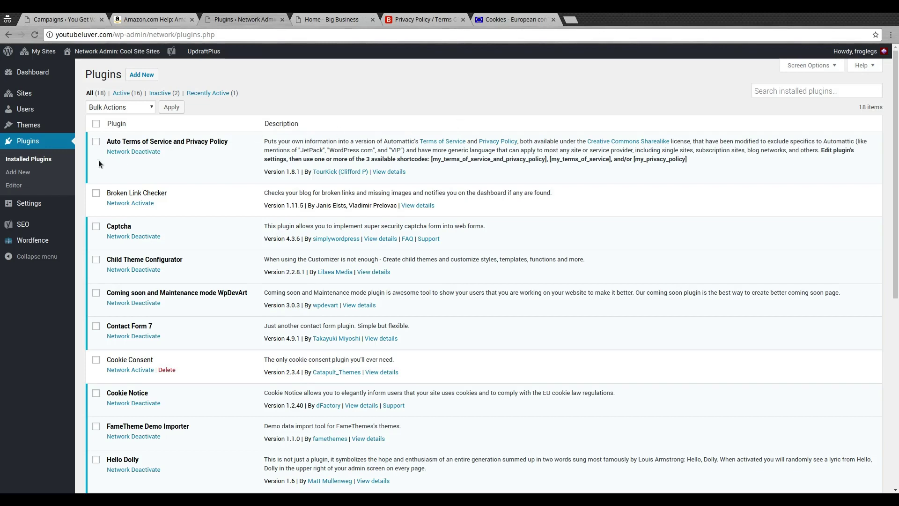
# Search Add Plugins for 'co' to list cookie plugins, including Cookie Notice by dFactory
pyautogui.click(139, 77)
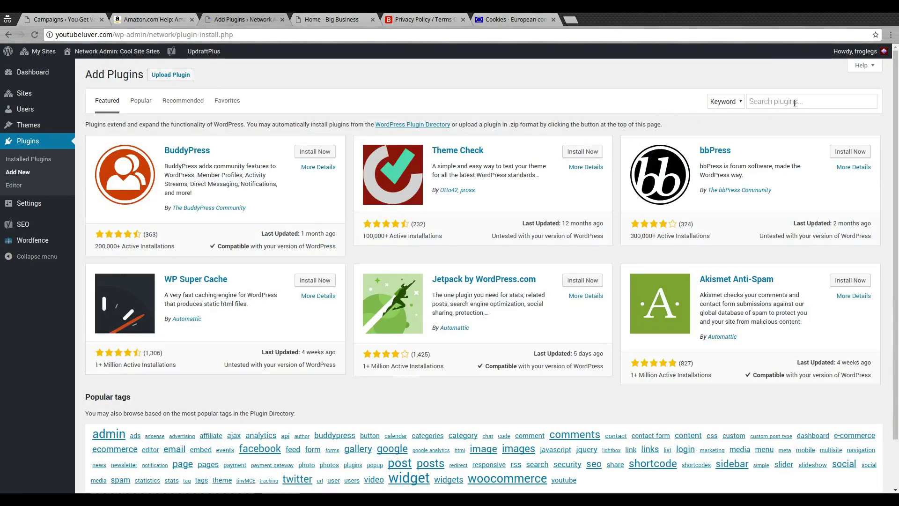
pyautogui.click(771, 98)
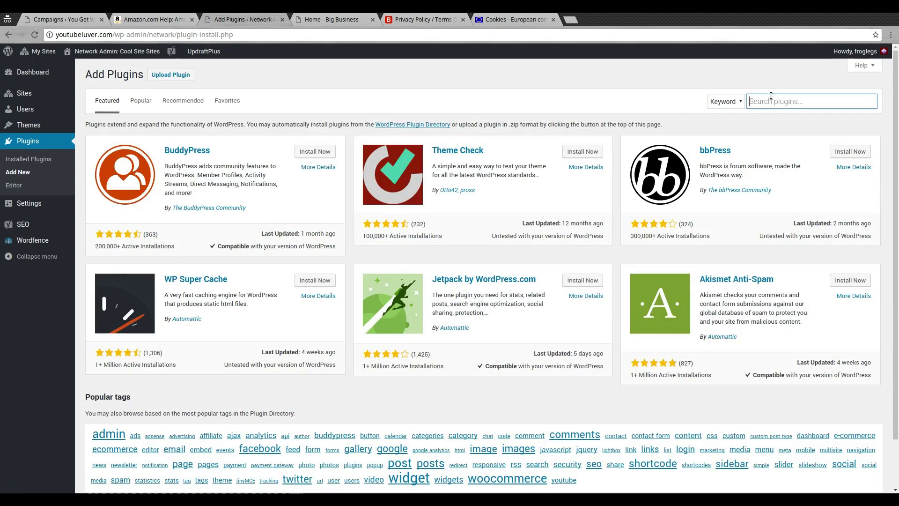
pyautogui.write('cookie')
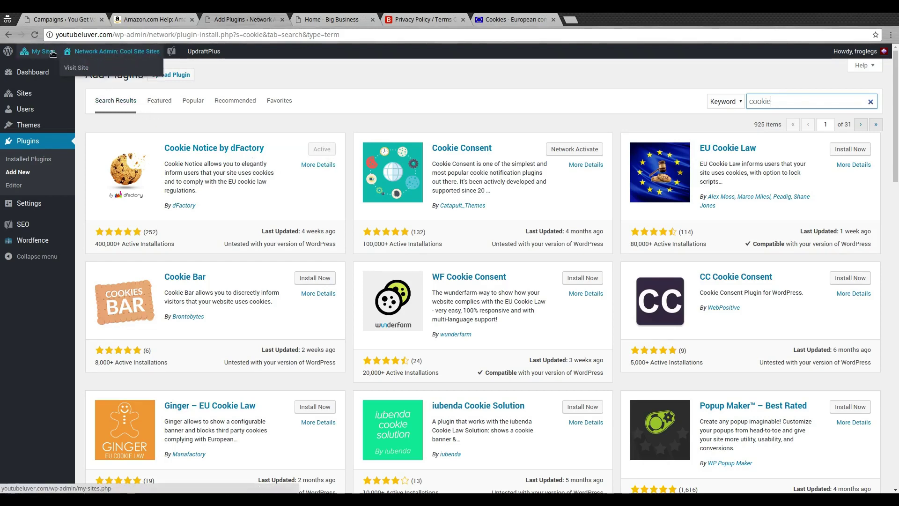
# Go to the Big Business dashboard and its Cookie Notice settings
pyautogui.moveTo(53, 54)
pyautogui.moveTo(64, 110)
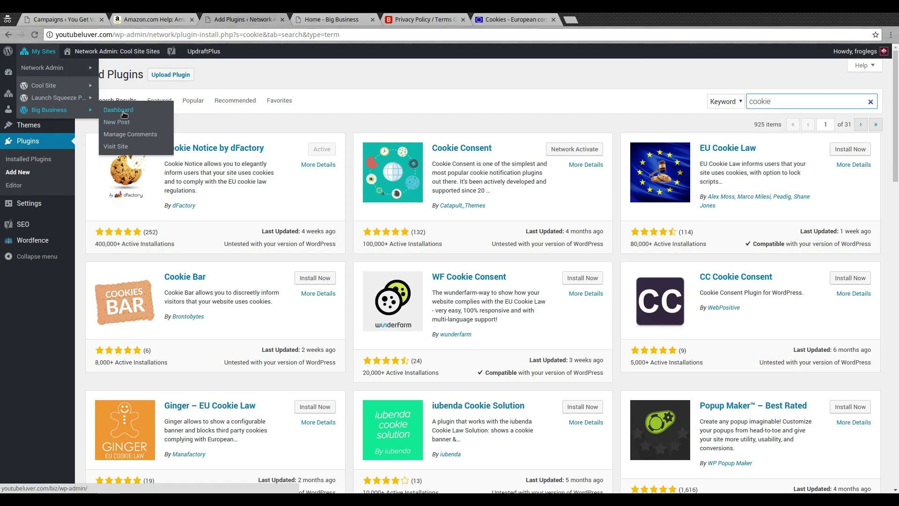
pyautogui.click(123, 112)
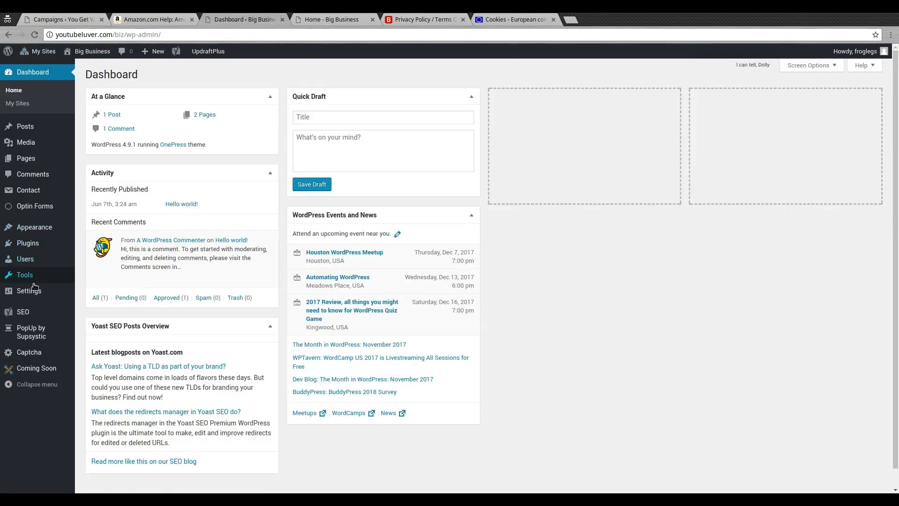
pyautogui.moveTo(33, 294)
pyautogui.click(112, 412)
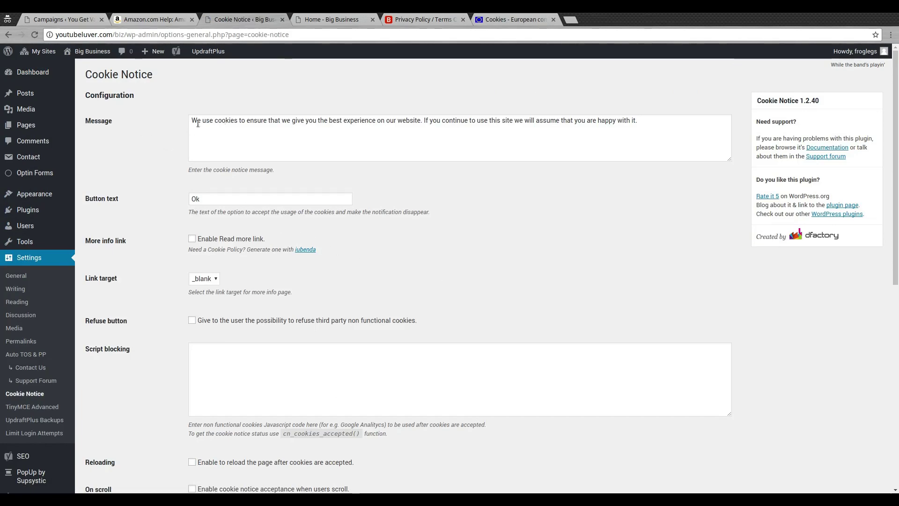
# Compare the cookie bar on the live home page with the Cookie Notice settings
pyautogui.click(330, 21)
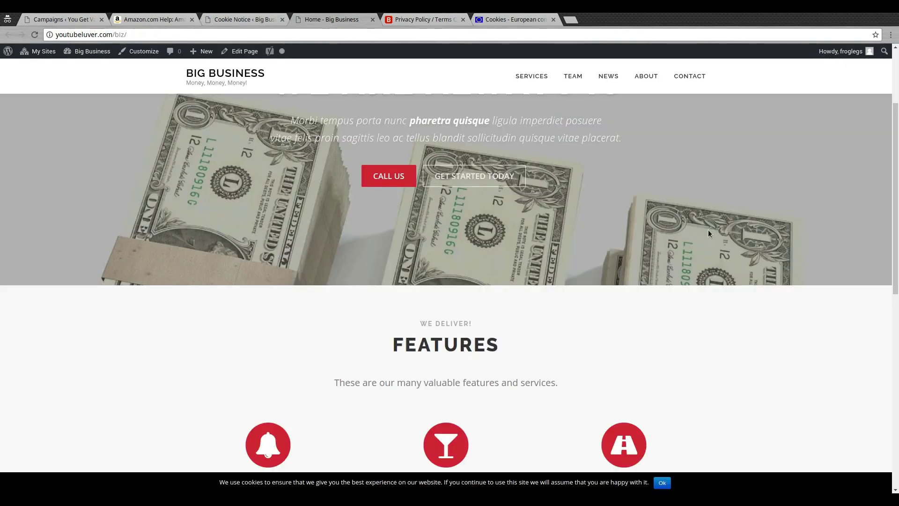
pyautogui.scroll(-3, 708, 229)
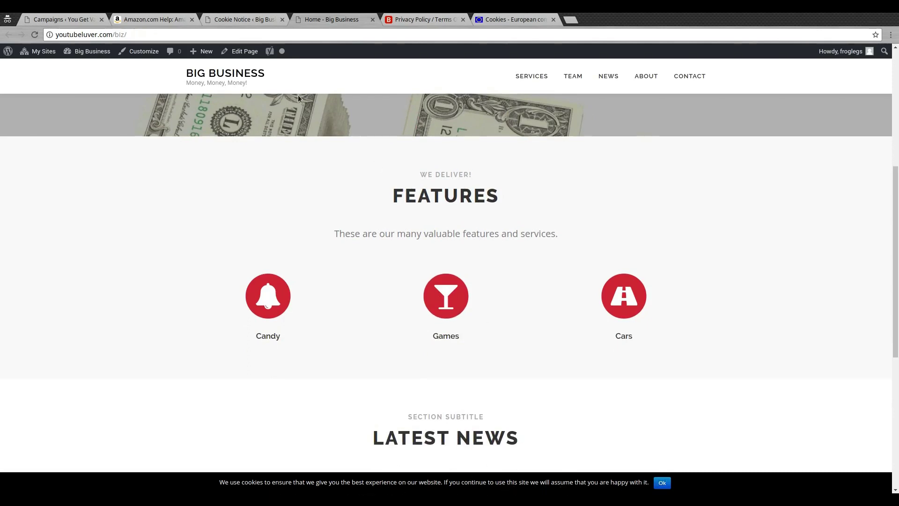
pyautogui.click(253, 19)
pyautogui.scroll(-3, 222, 192)
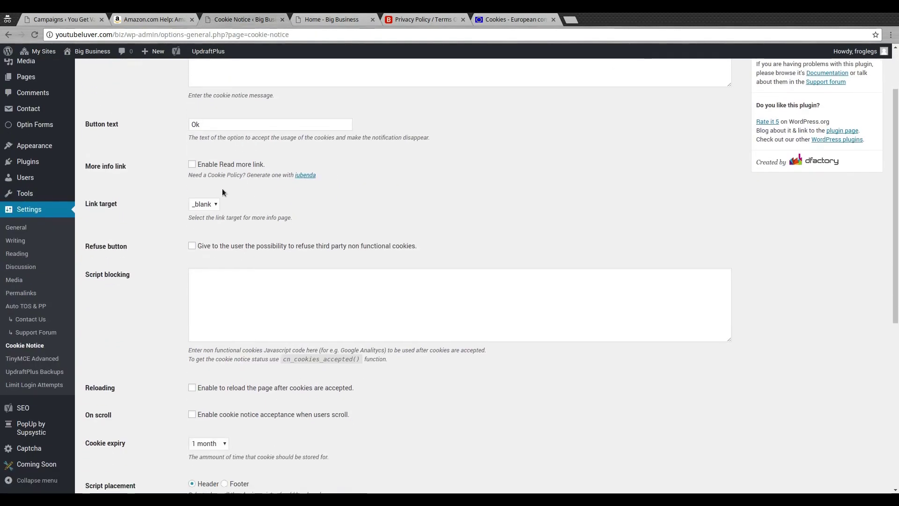
pyautogui.click(360, 19)
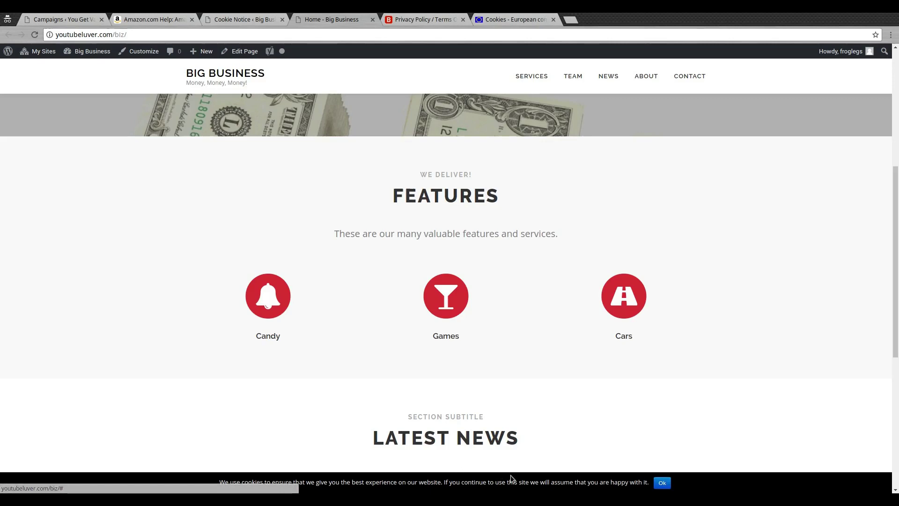
pyautogui.click(263, 19)
pyautogui.scroll(-1, 363, 181)
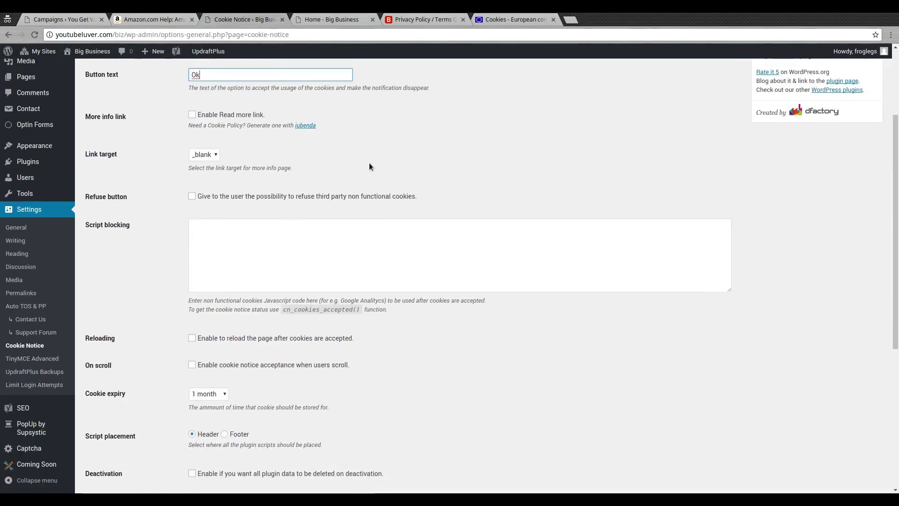
# Enable the Read more link and set it to Page link, leaving the page unchosen
pyautogui.click(192, 115)
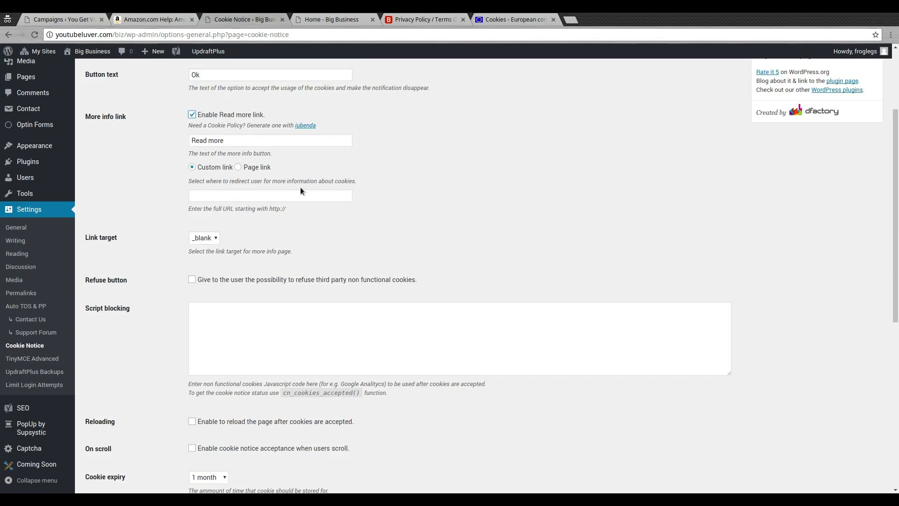
pyautogui.click(238, 167)
pyautogui.click(233, 197)
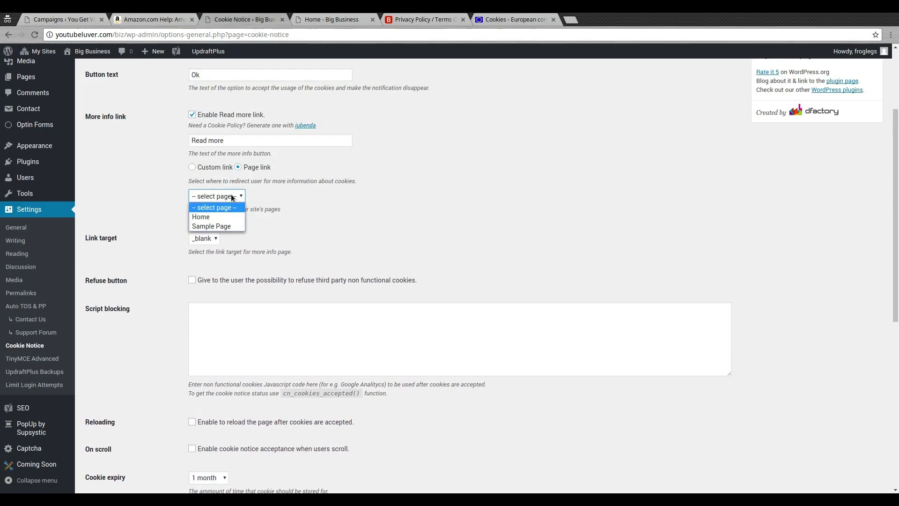
pyautogui.click(310, 217)
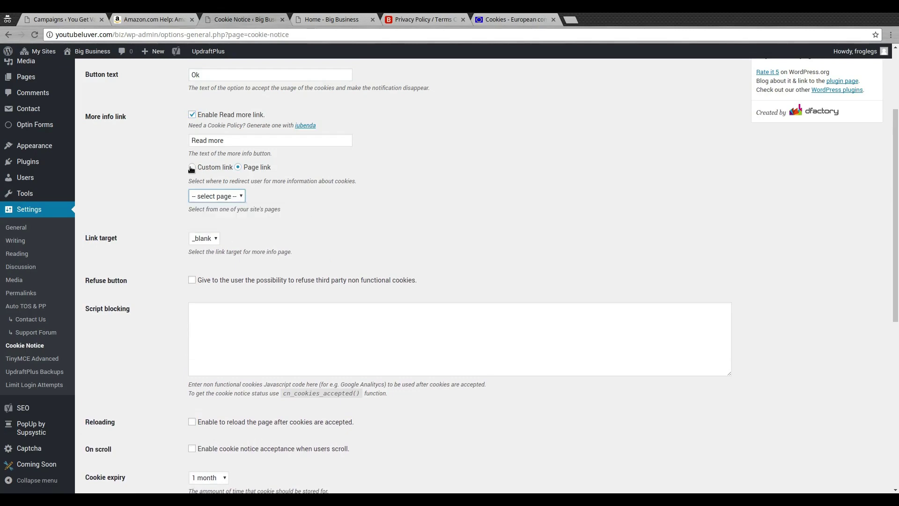
pyautogui.click(191, 168)
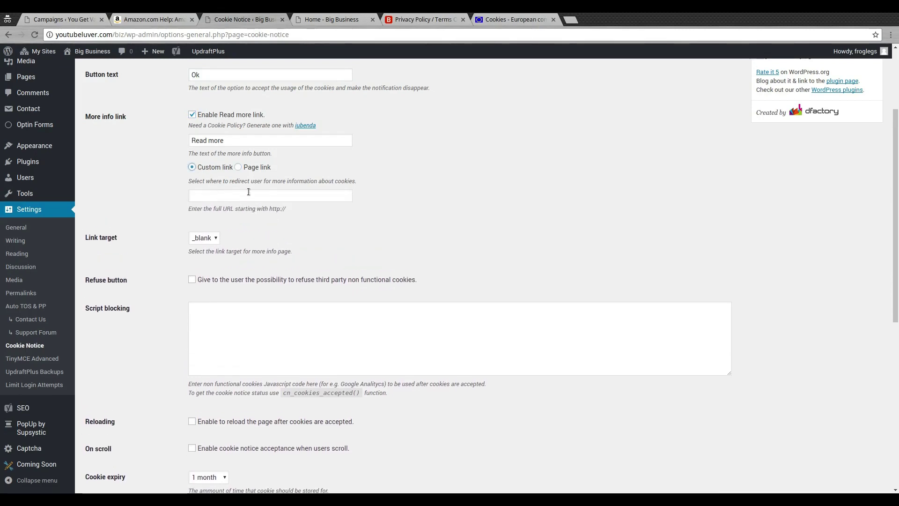
pyautogui.click(238, 167)
pyautogui.click(234, 196)
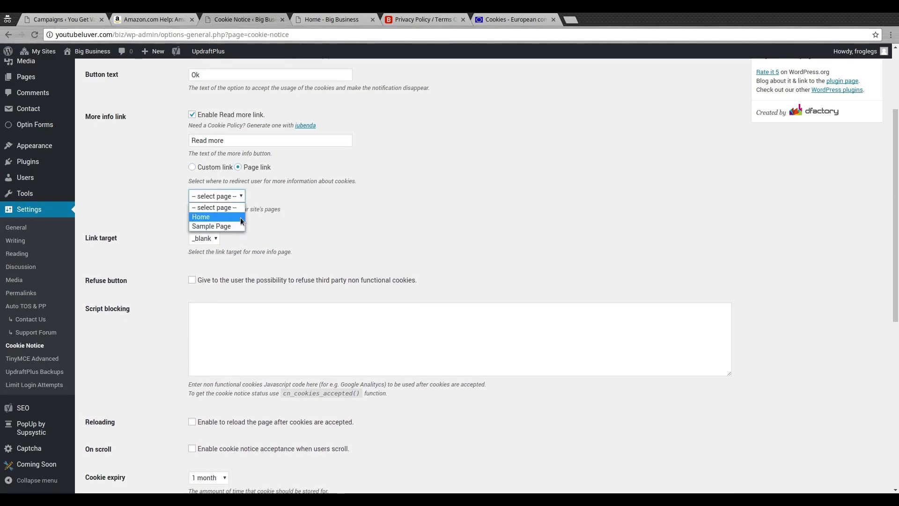
pyautogui.click(288, 210)
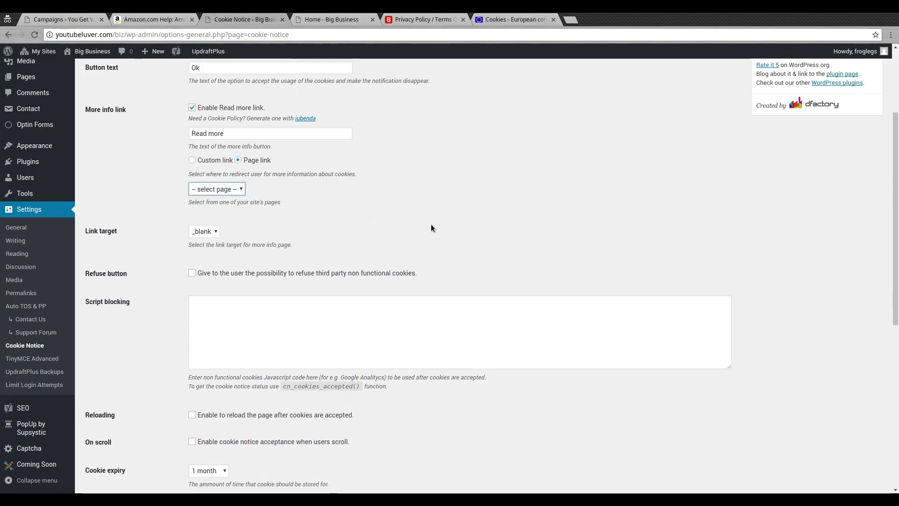
# Review the remaining Cookie Notice options and preview the cookie bar on the homepage
pyautogui.scroll(-2, 430, 227)
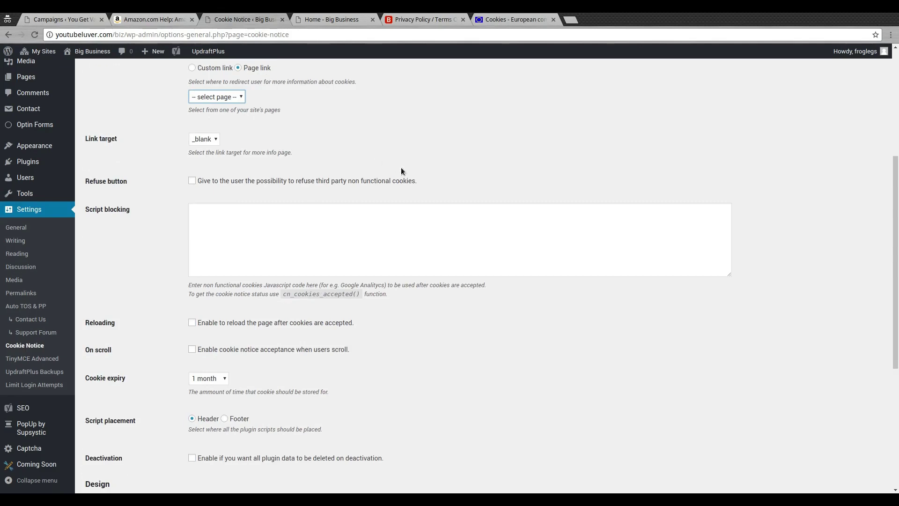
pyautogui.scroll(-3, 400, 165)
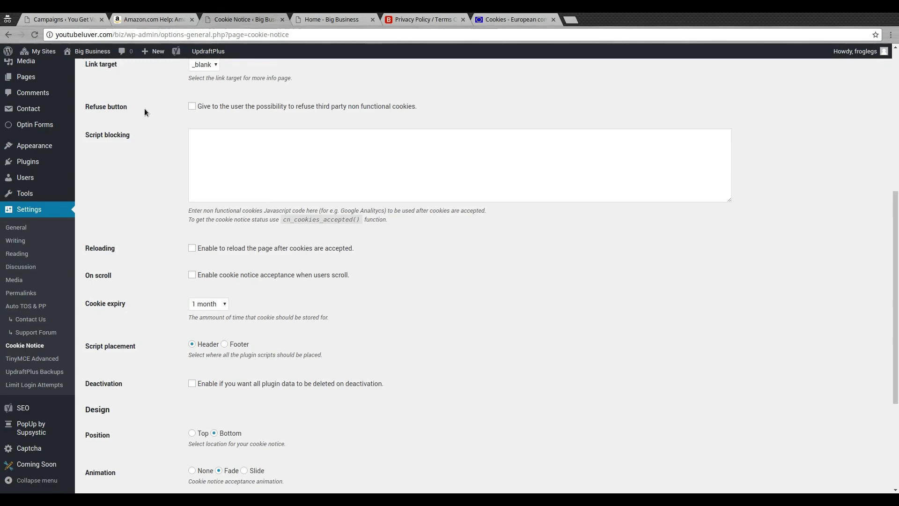
pyautogui.scroll(-3, 543, 243)
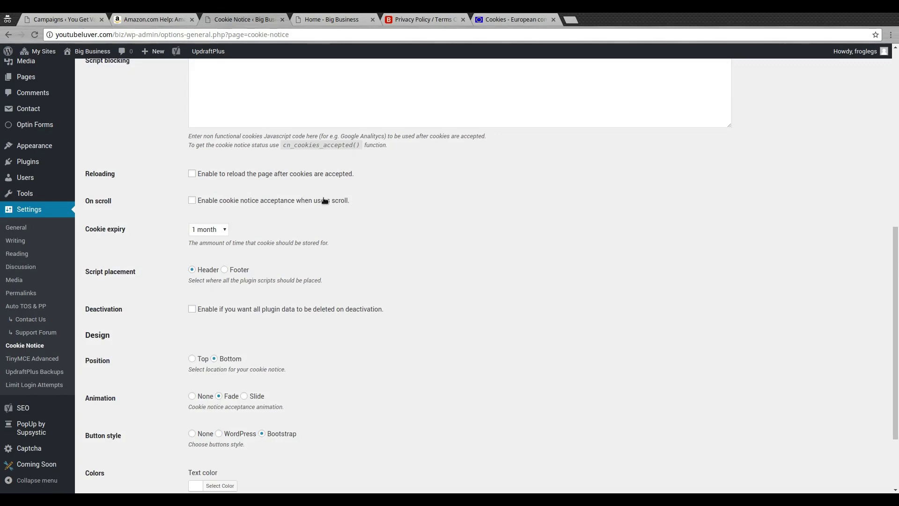
pyautogui.click(333, 19)
pyautogui.scroll(-3, 608, 277)
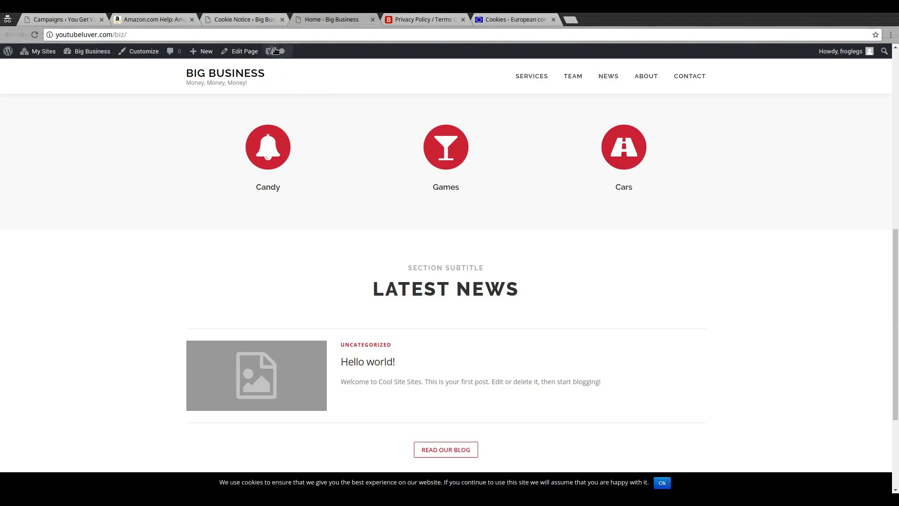
pyautogui.click(258, 18)
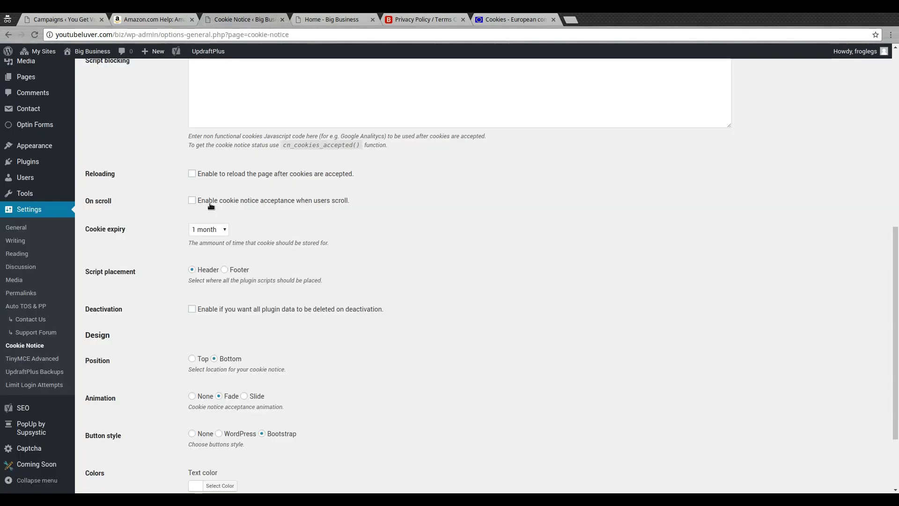
pyautogui.scroll(-1, 485, 222)
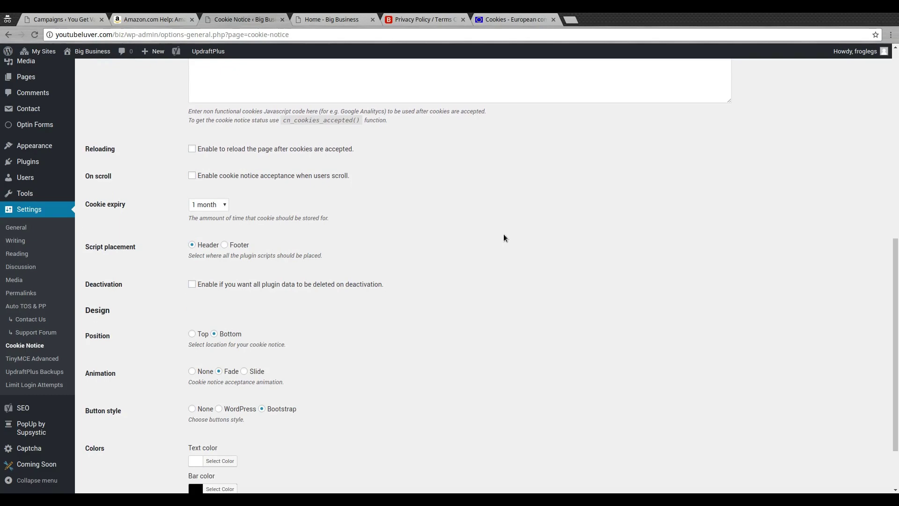
pyautogui.scroll(-3, 504, 233)
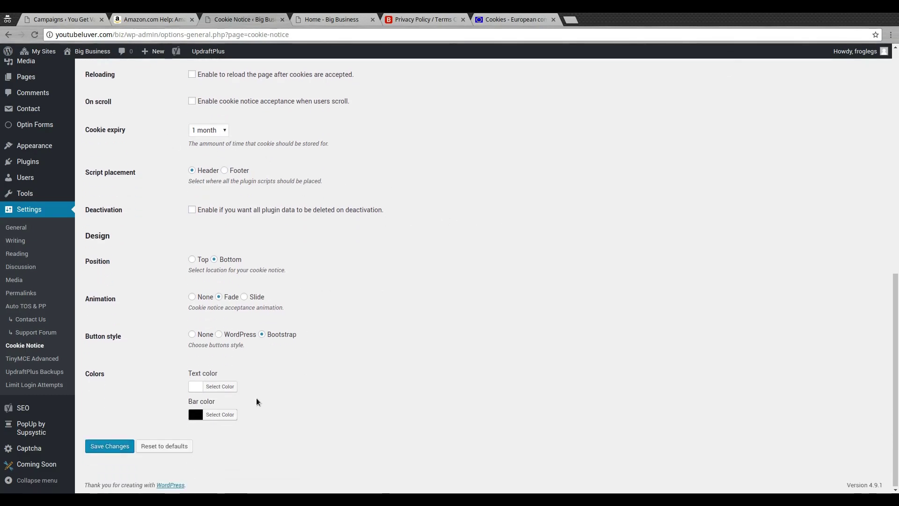
pyautogui.scroll(19, 453, 310)
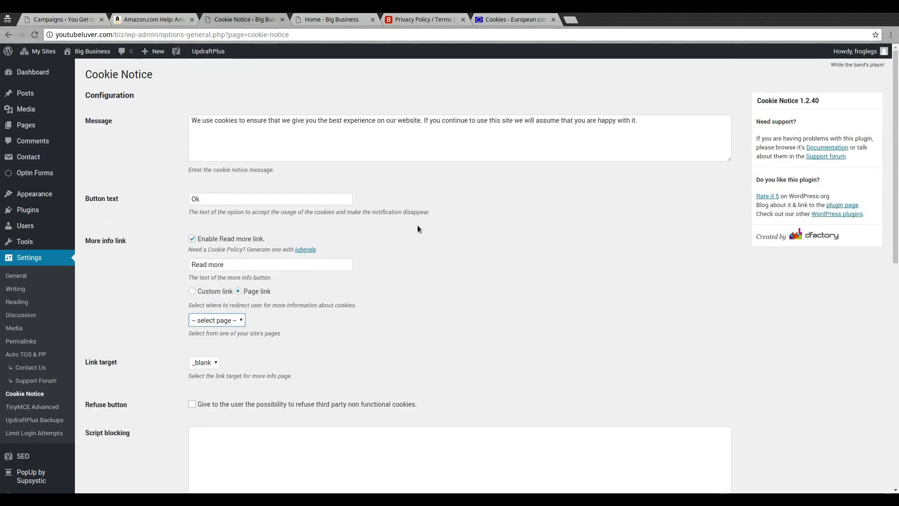
# Check the site's existing pages in All Pages, then return to the Cookie Notice settings
pyautogui.moveTo(28, 125)
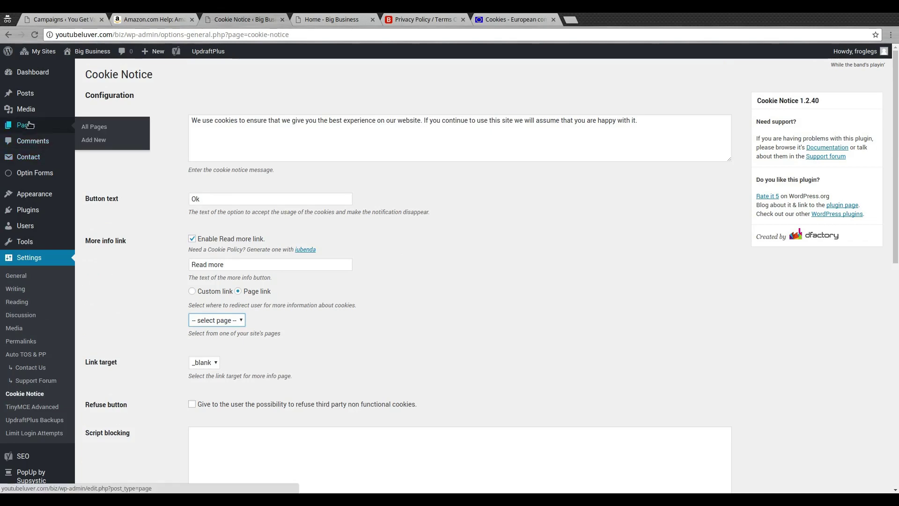
pyautogui.click(97, 132)
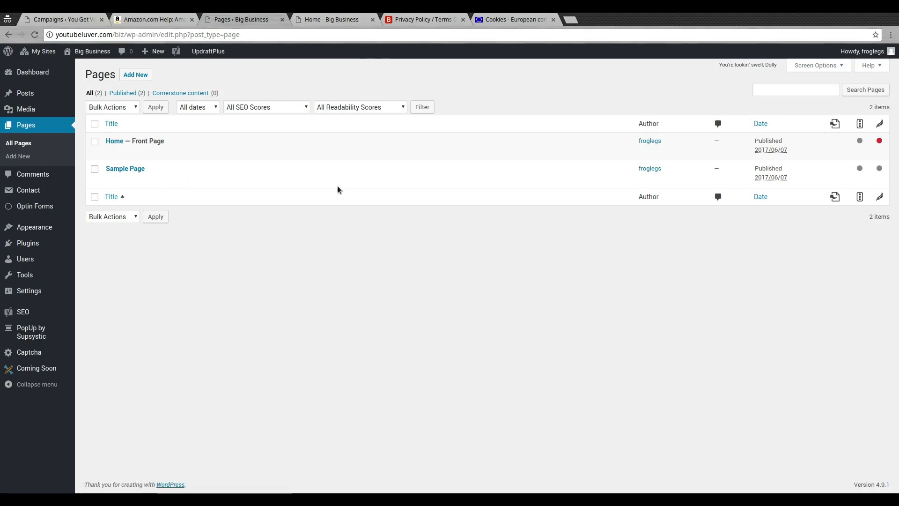
pyautogui.moveTo(21, 298)
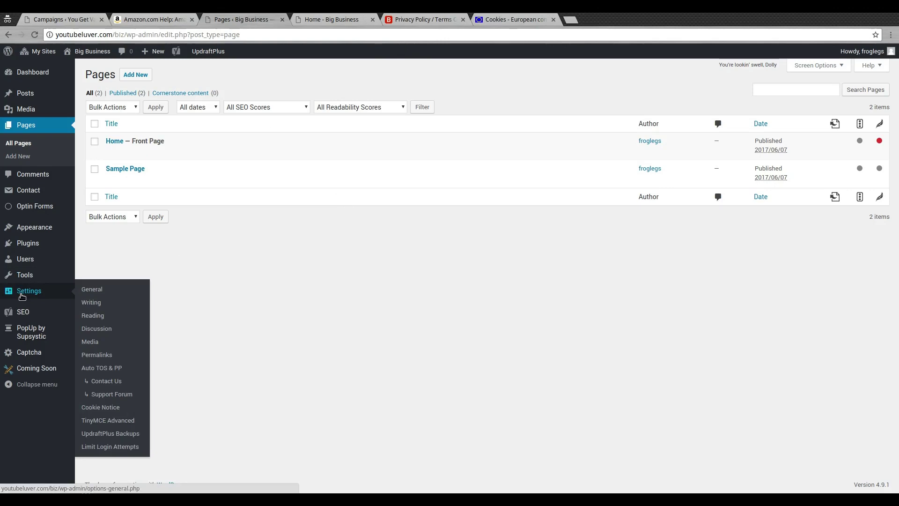
pyautogui.click(117, 411)
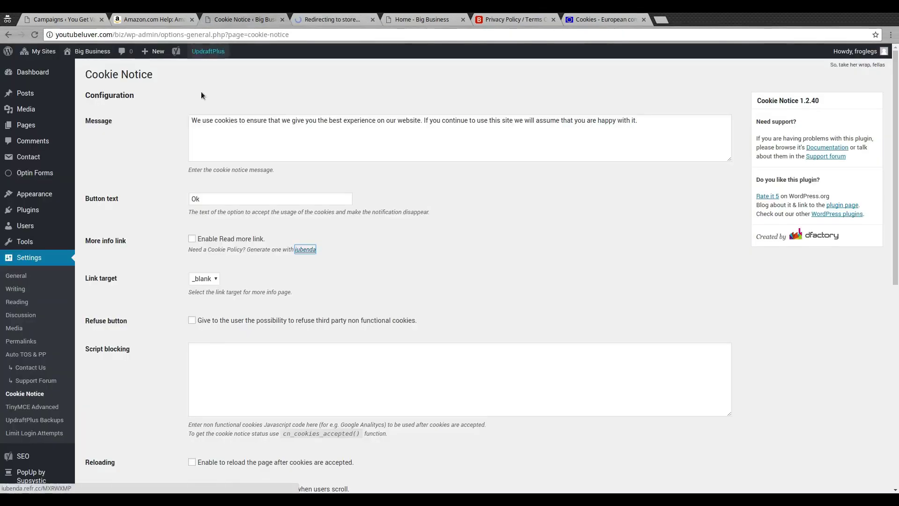
# Look over the iubenda privacy policy generator site, then close its tab
pyautogui.click(324, 20)
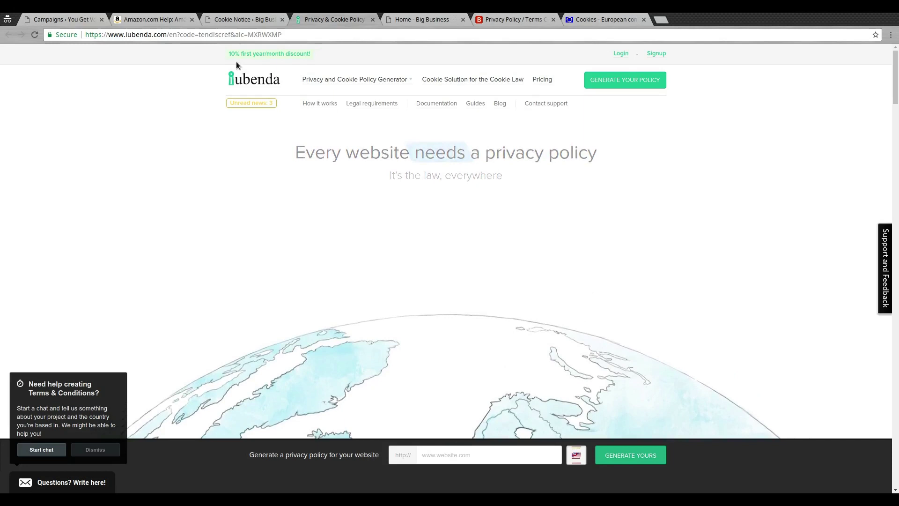
pyautogui.moveTo(306, 56)
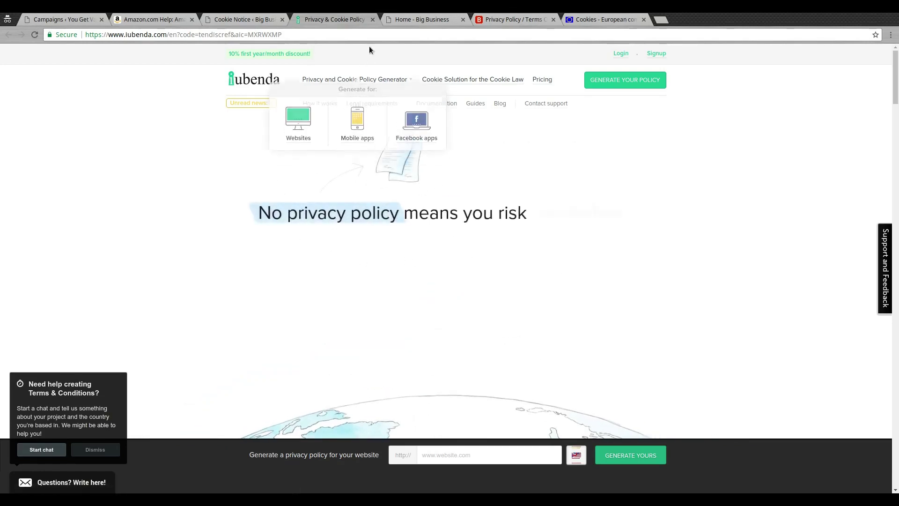
pyautogui.click(372, 20)
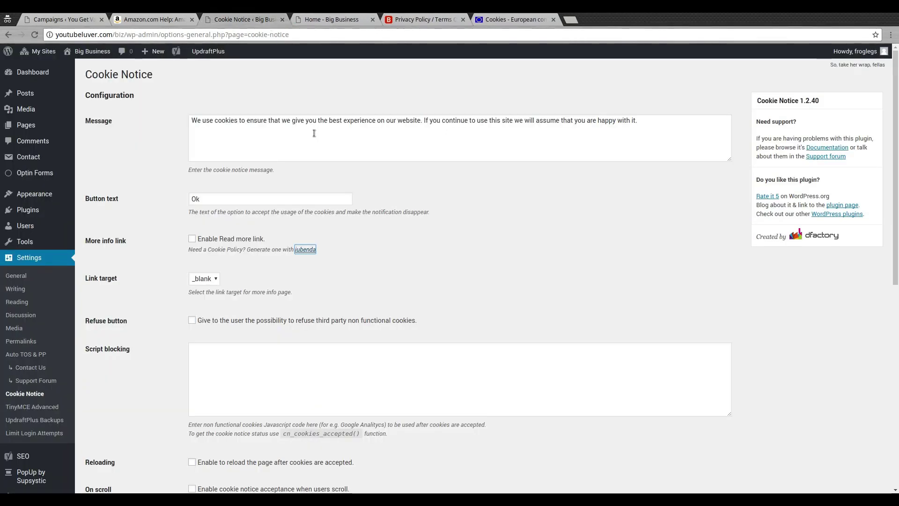
# Go from the Cookie Notice settings to the Pages list, holding only Home and Sample Page
pyautogui.click(487, 302)
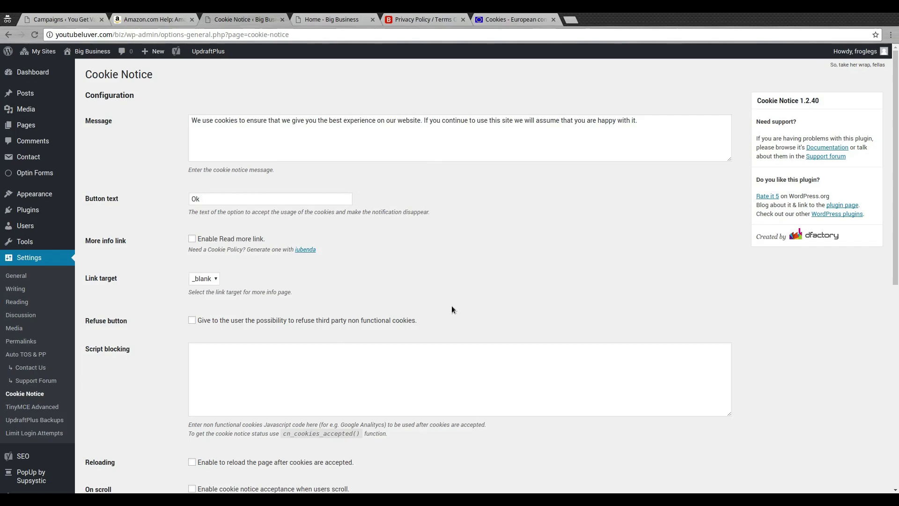
pyautogui.scroll(-5, 722, 294)
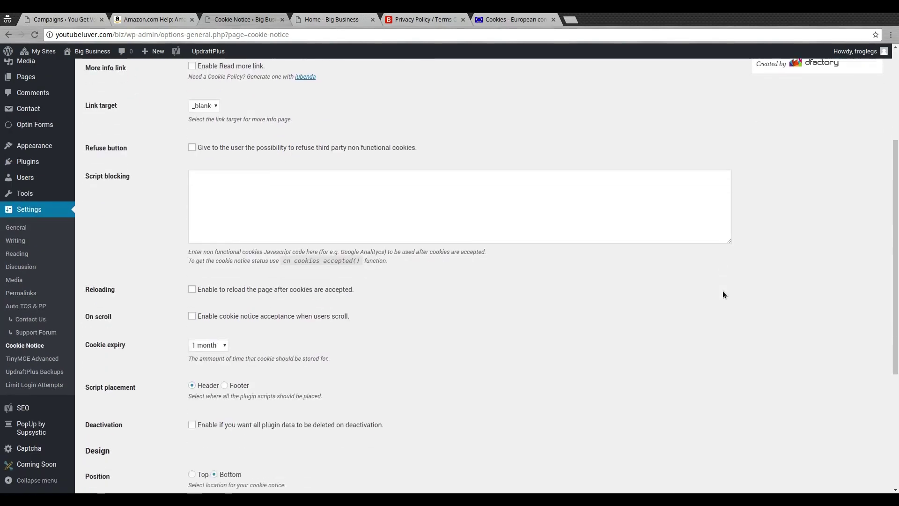
pyautogui.scroll(5, 716, 291)
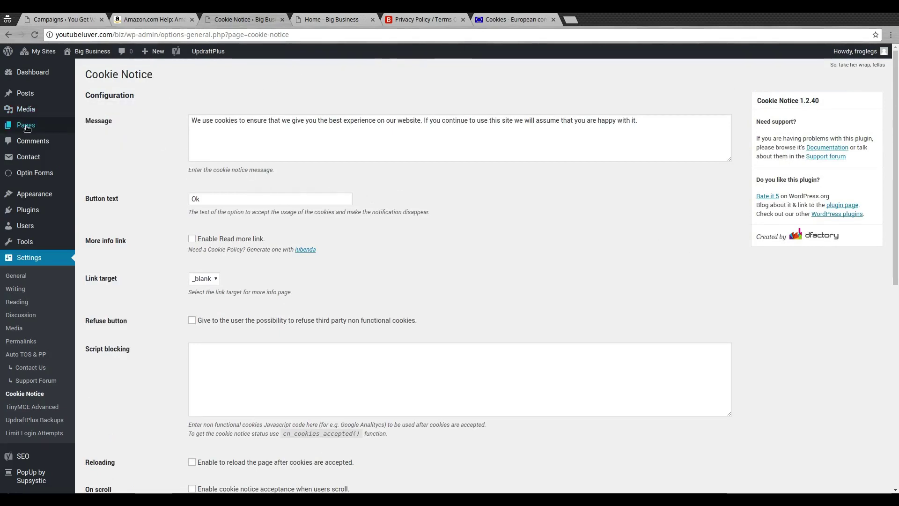
pyautogui.click(110, 127)
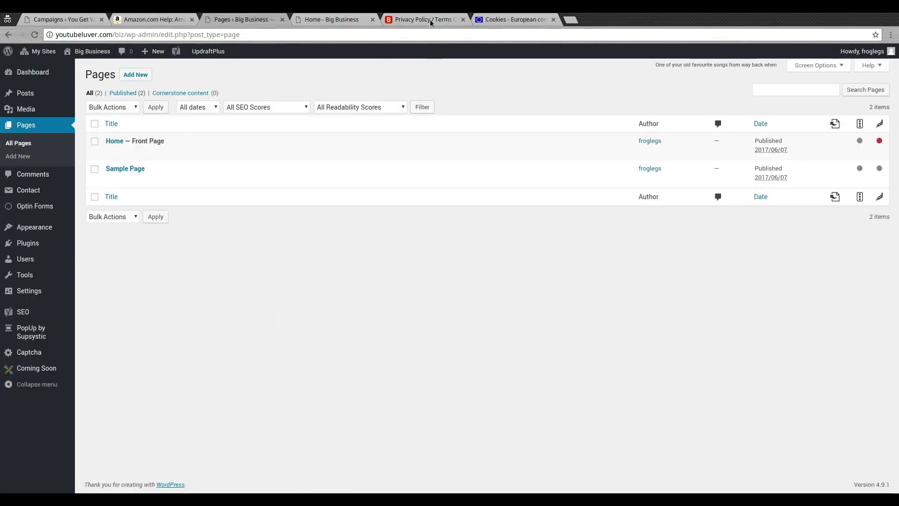
# Review the Ben Nadel Terms of Service generator form
pyautogui.click(429, 19)
pyautogui.scroll(3, 472, 204)
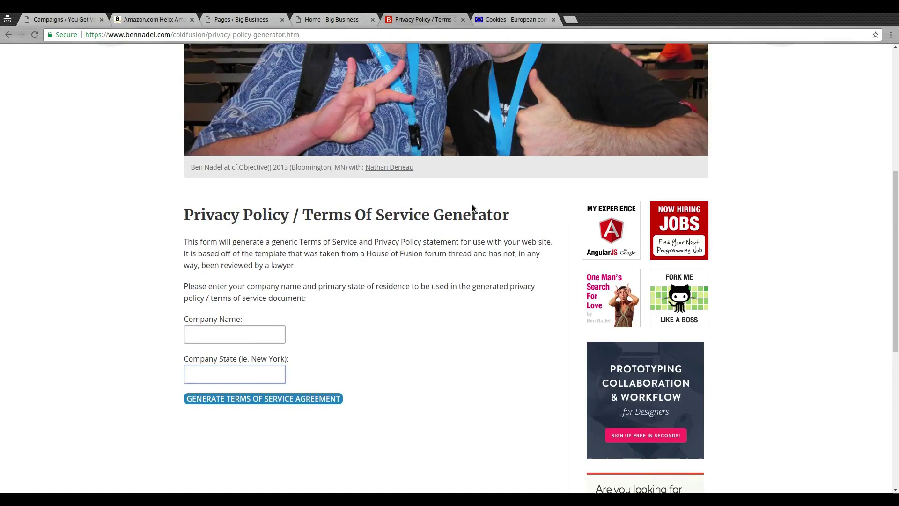
pyautogui.scroll(6, 472, 208)
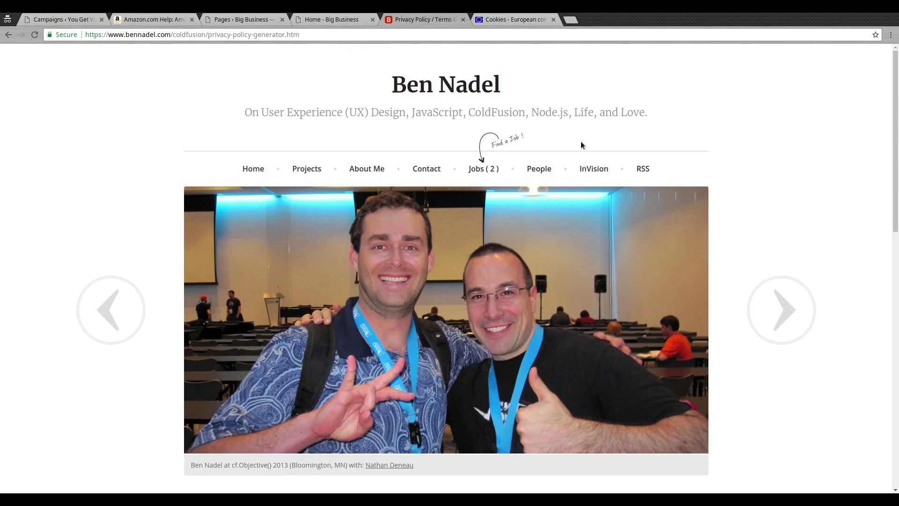
pyautogui.scroll(-5, 753, 197)
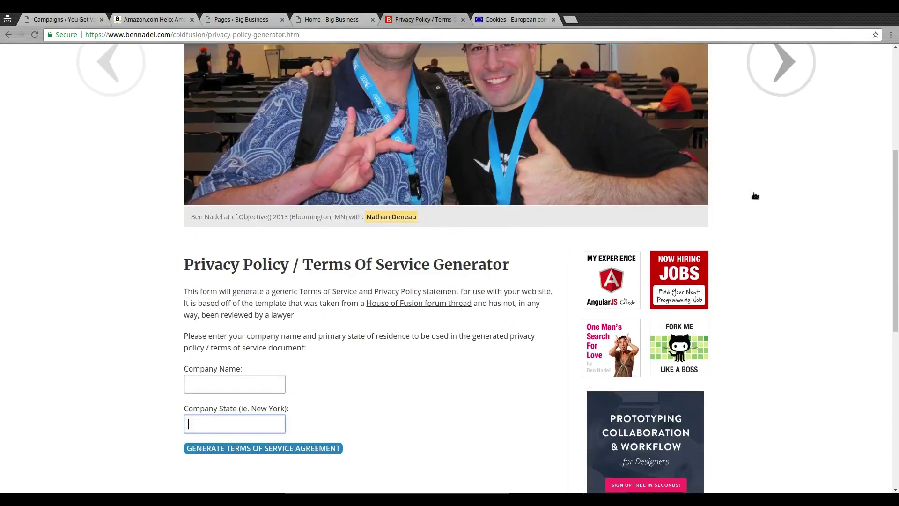
pyautogui.scroll(5, 753, 196)
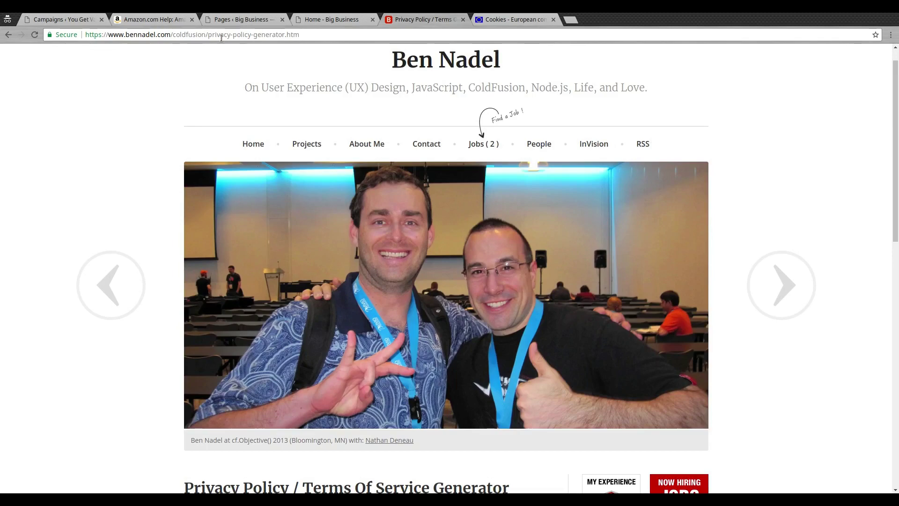
# Read the European Commission's EU Internet Handbook guidance on cookies
pyautogui.click(499, 19)
pyautogui.scroll(5, 732, 182)
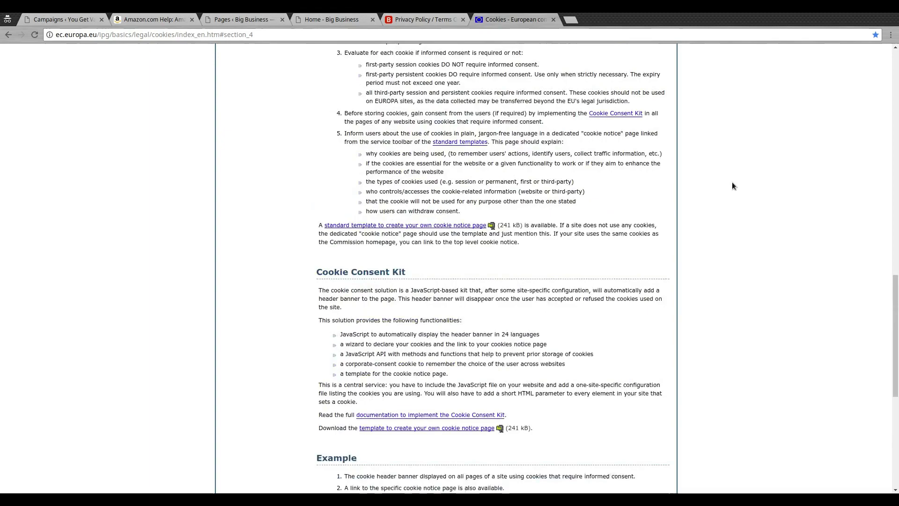
pyautogui.scroll(15, 731, 181)
pyautogui.moveTo(895, 233); pyautogui.dragTo(897, 113)
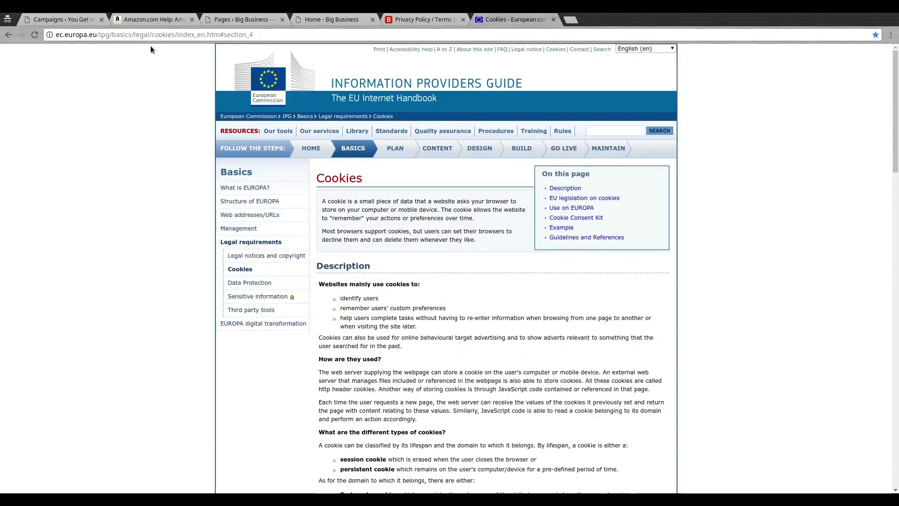
pyautogui.scroll(-6, 762, 265)
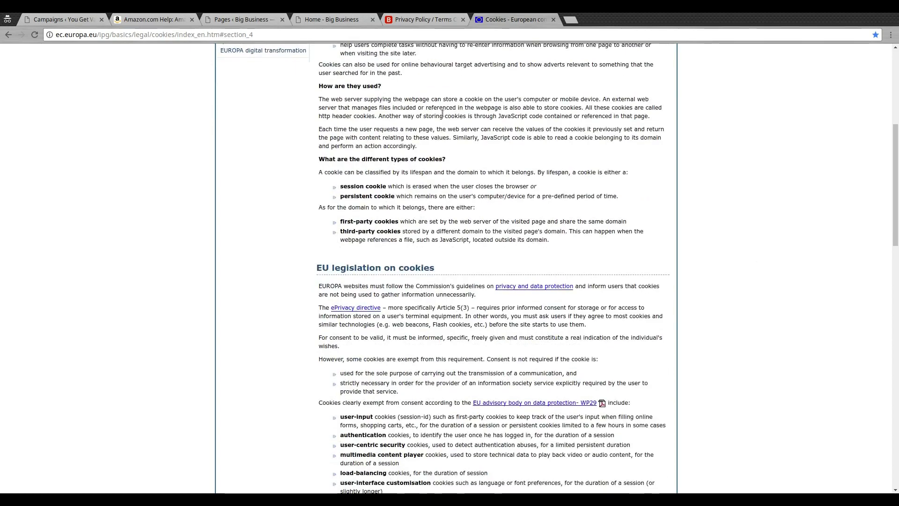
pyautogui.scroll(-11, 478, 254)
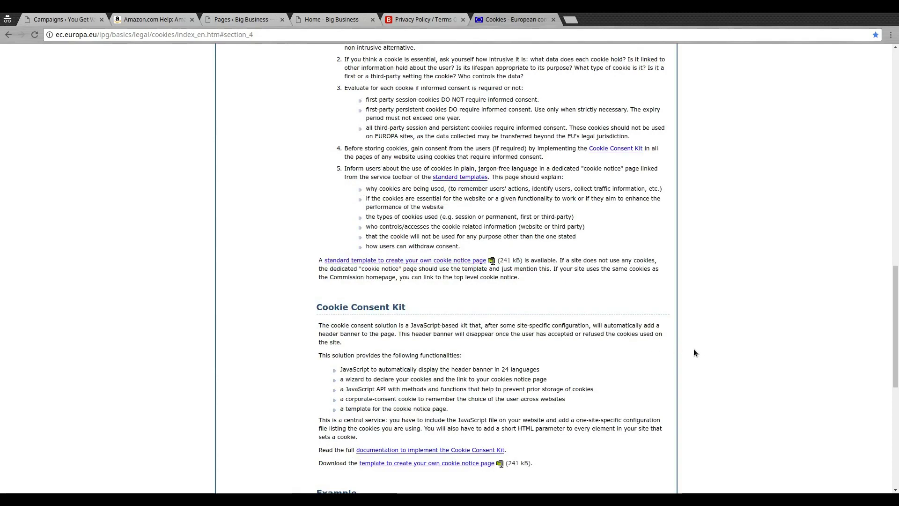
pyautogui.moveTo(897, 372); pyautogui.dragTo(805, 153)
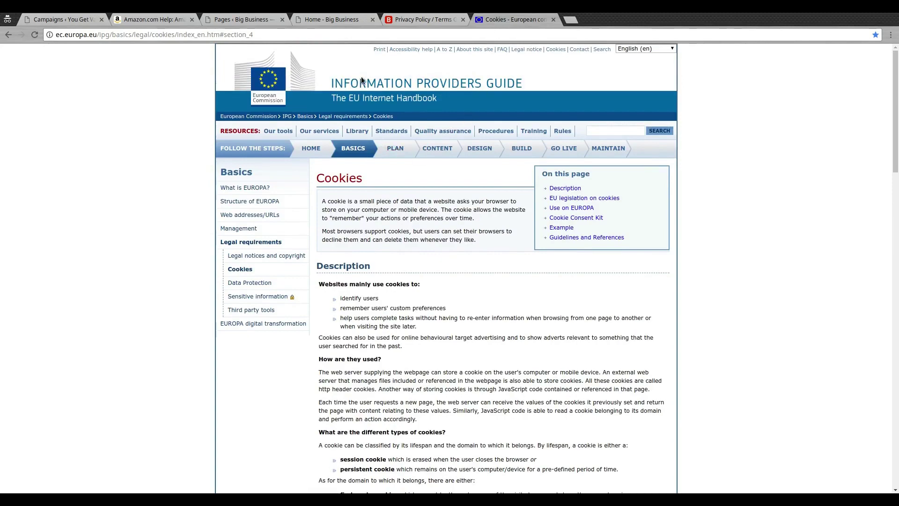
# Enter company name 'youtubeluver' and company state 'california' in the generator form
pyautogui.click(410, 20)
pyautogui.scroll(-10, 327, 281)
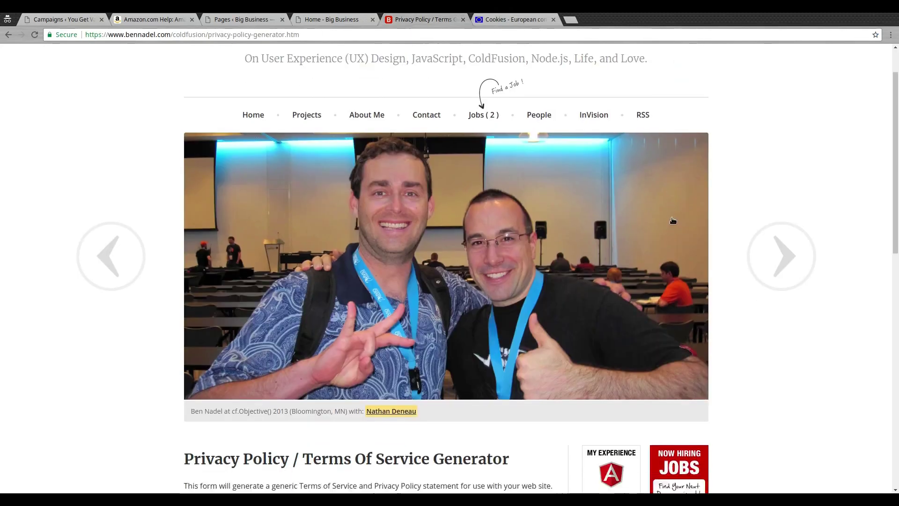
pyautogui.click(235, 206)
pyautogui.click(227, 168)
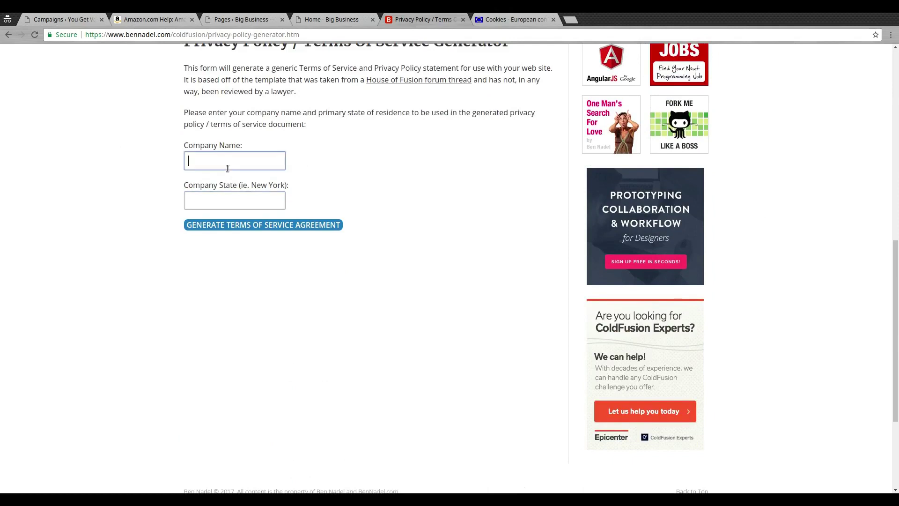
pyautogui.write('youtubel')
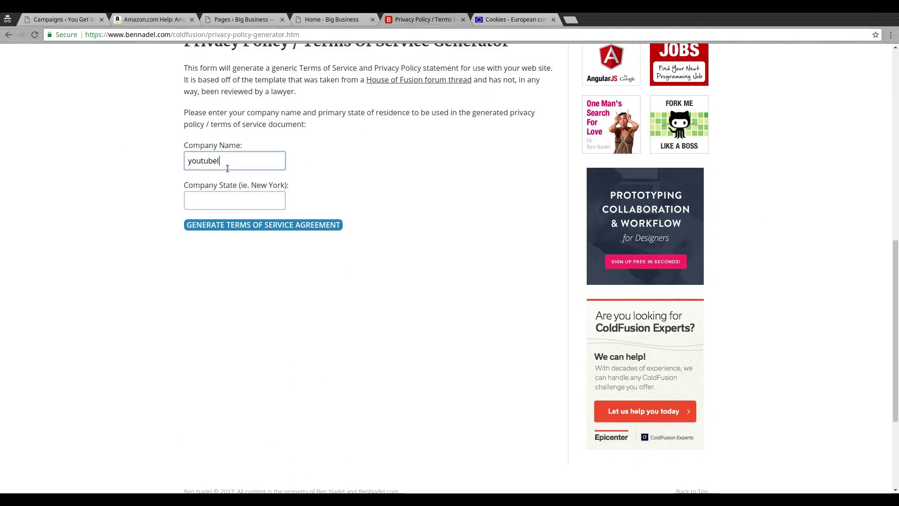
pyautogui.write('uver')
pyautogui.click(218, 199)
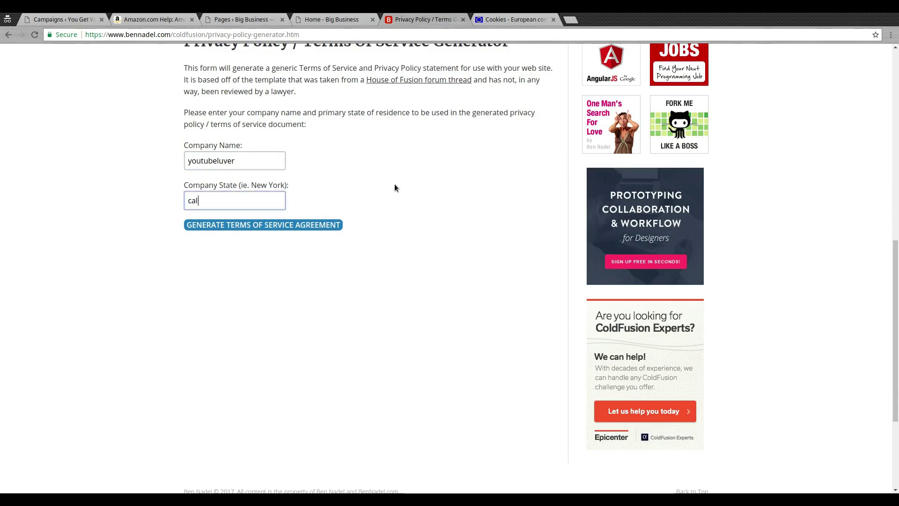
pyautogui.write('california')
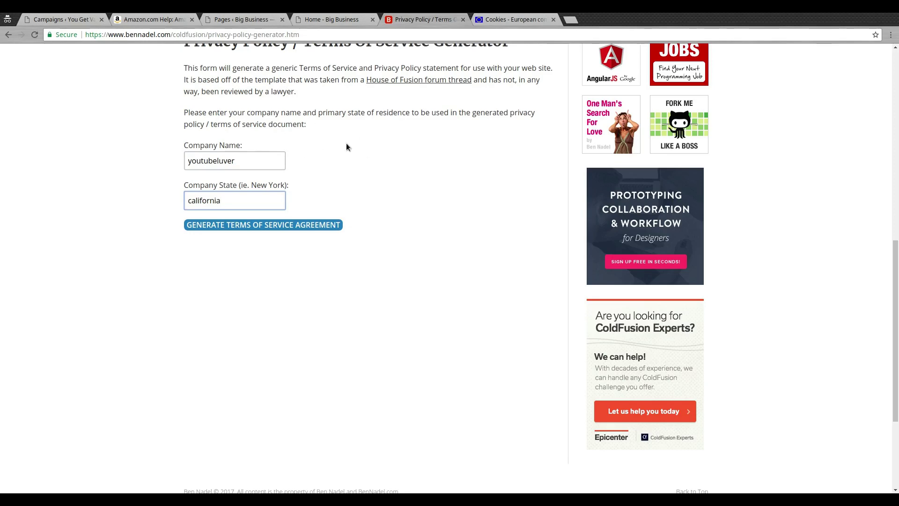
pyautogui.scroll(2, 453, 193)
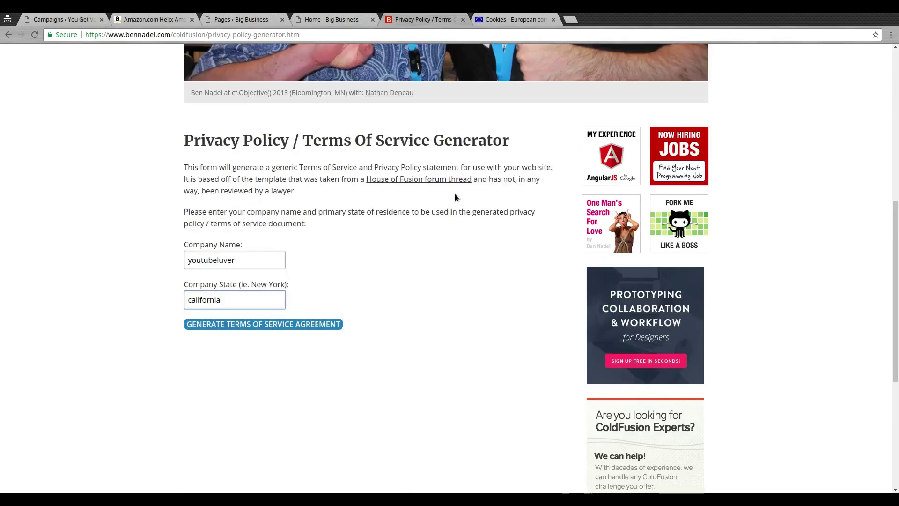
pyautogui.scroll(2, 454, 192)
pyautogui.scroll(-3, 455, 195)
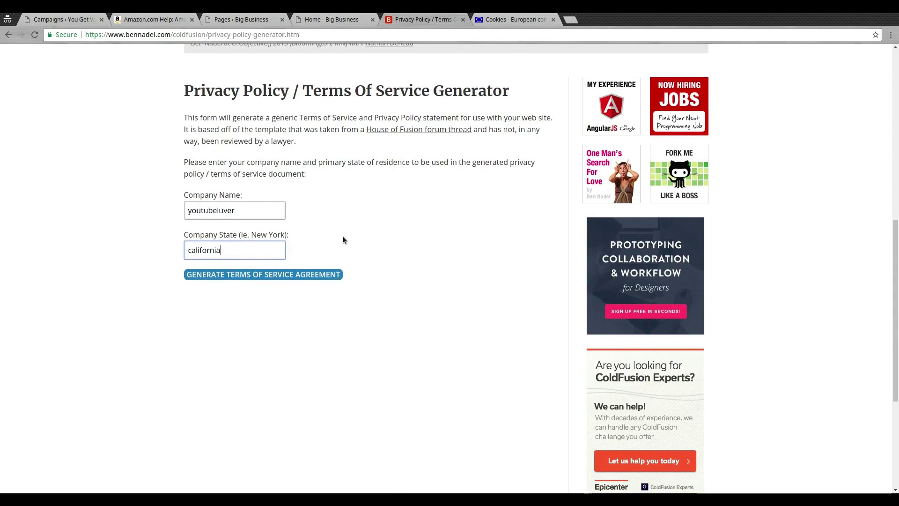
# Generate the Terms of Service and Privacy Policy for youtubeluver under California law
pyautogui.click(278, 274)
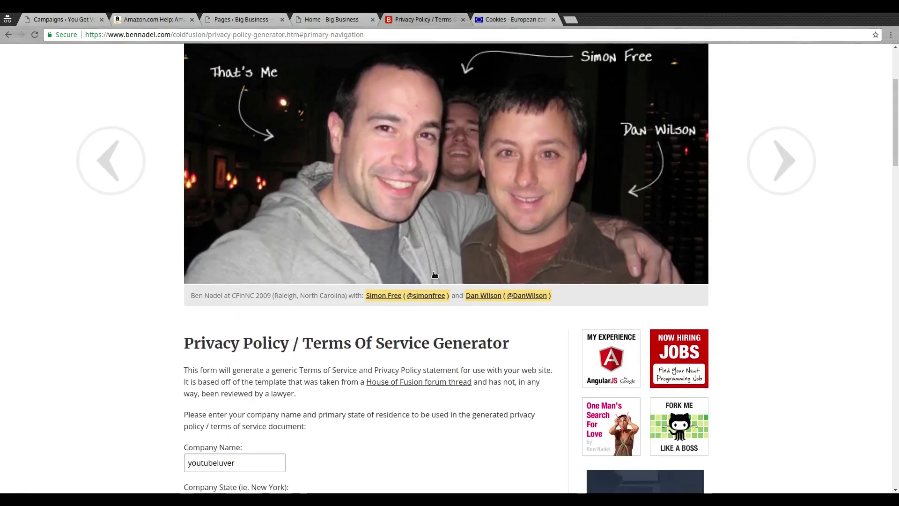
pyautogui.scroll(-7, 432, 272)
pyautogui.scroll(-3, 432, 273)
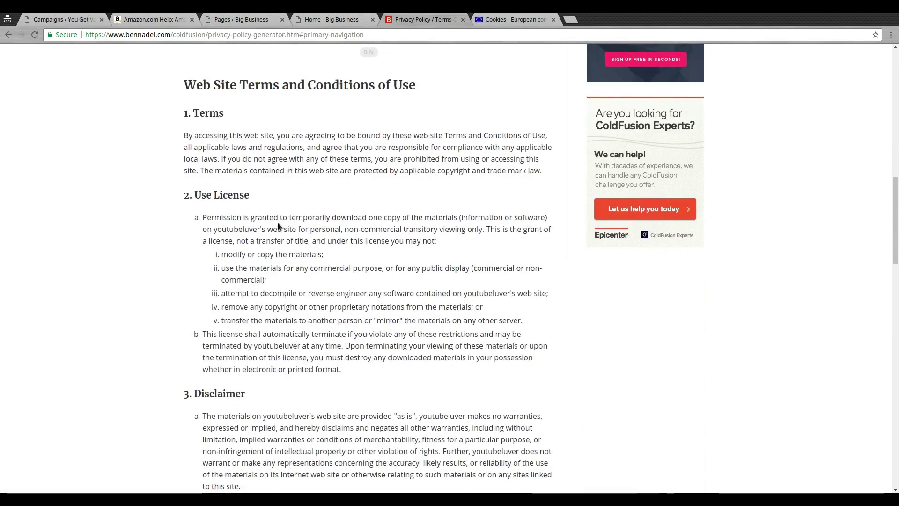
pyautogui.scroll(-7, 277, 222)
pyautogui.scroll(-2, 286, 226)
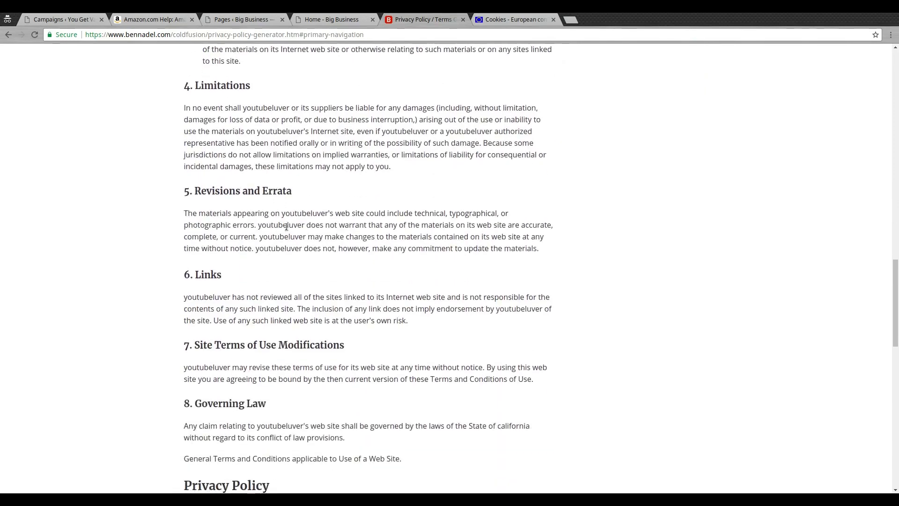
pyautogui.scroll(-10, 286, 227)
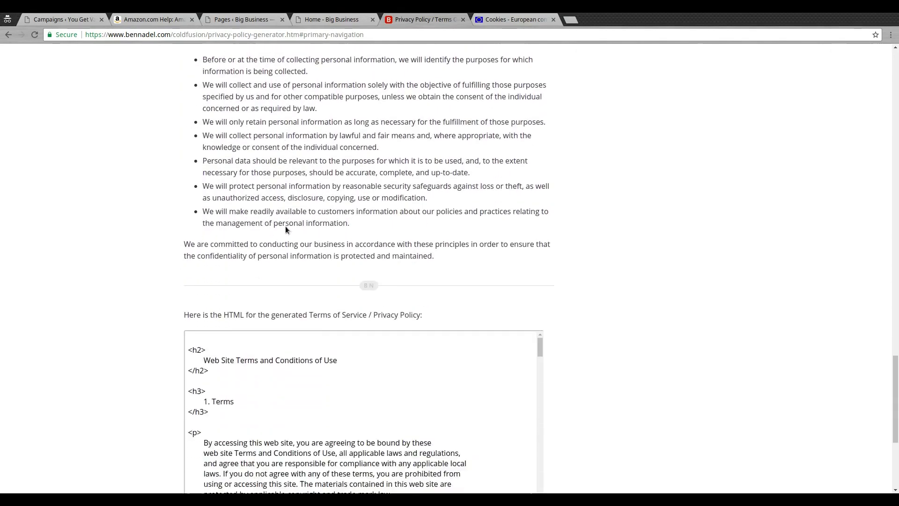
pyautogui.scroll(-2, 287, 232)
# Select all of the generated HTML code and copy it
pyautogui.click(249, 255)
pyautogui.hotkey('ctrl', 'a')
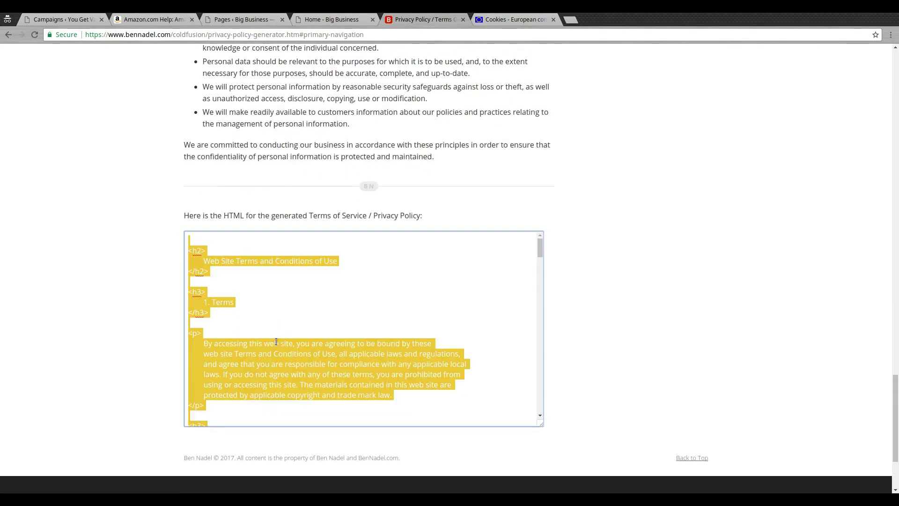
pyautogui.scroll(-4, 402, 271)
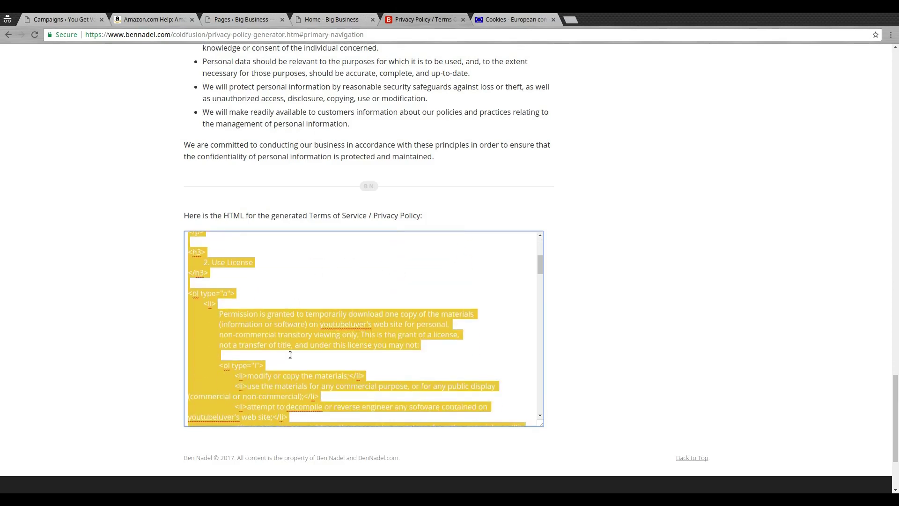
pyautogui.rightClick(286, 333)
pyautogui.click(322, 359)
# Create a draft page titled 'Privacy Policy' with an empty body in Text (HTML) editor mode
pyautogui.click(261, 20)
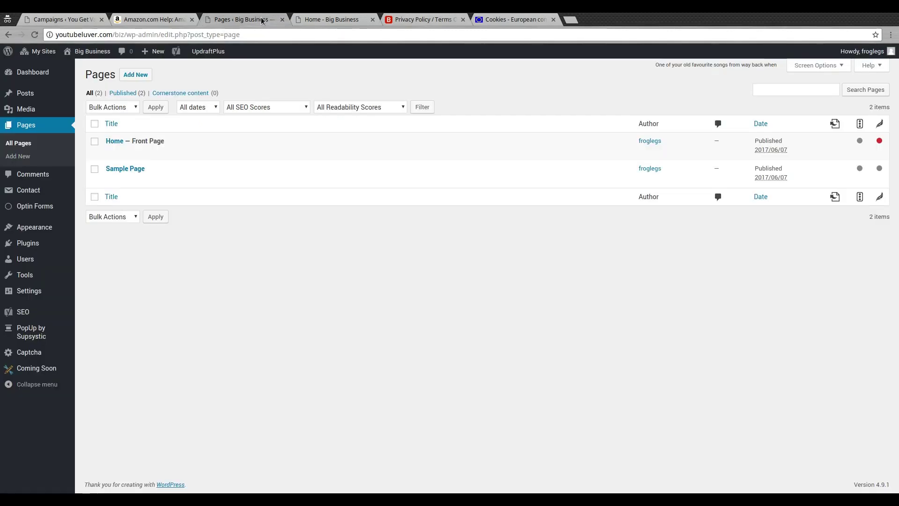
pyautogui.click(136, 76)
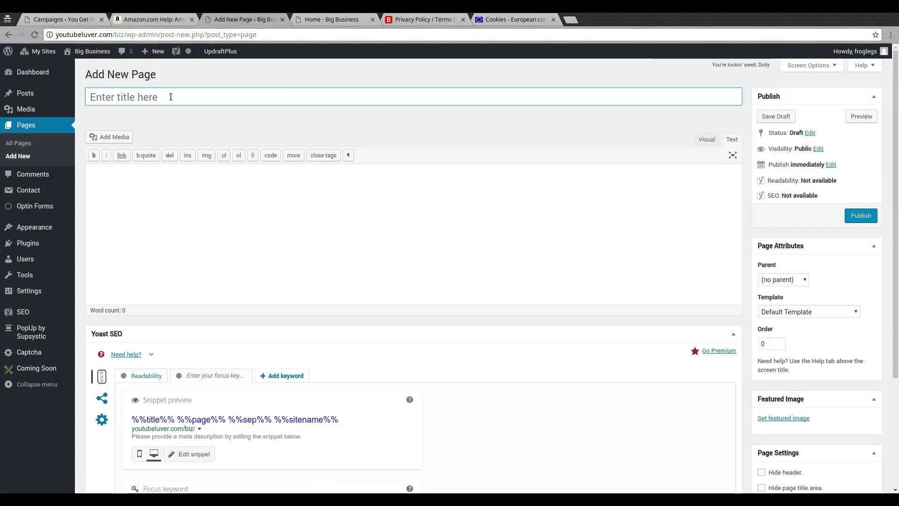
pyautogui.write('Privac')
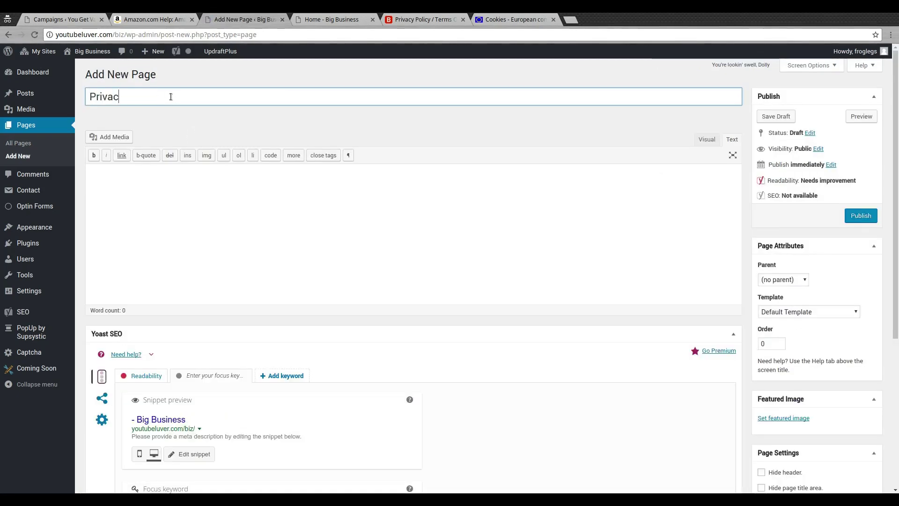
pyautogui.write('y Policy')
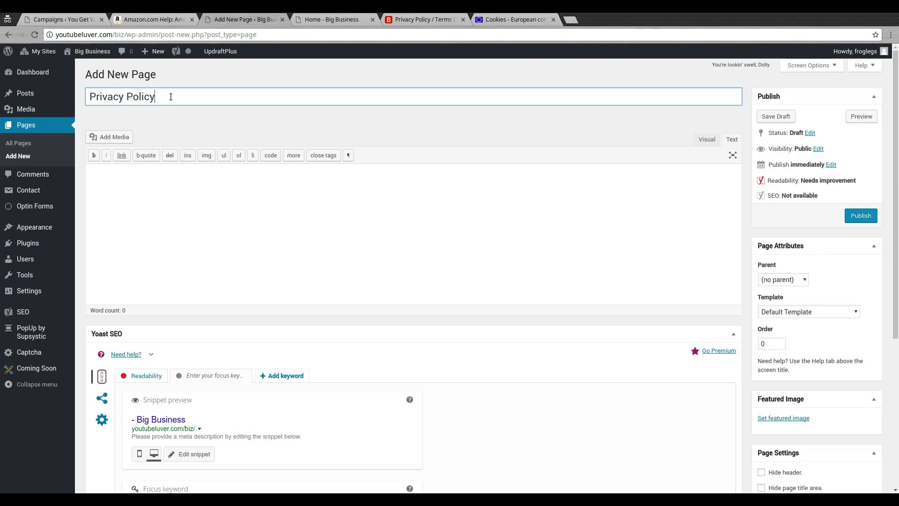
pyautogui.click(191, 223)
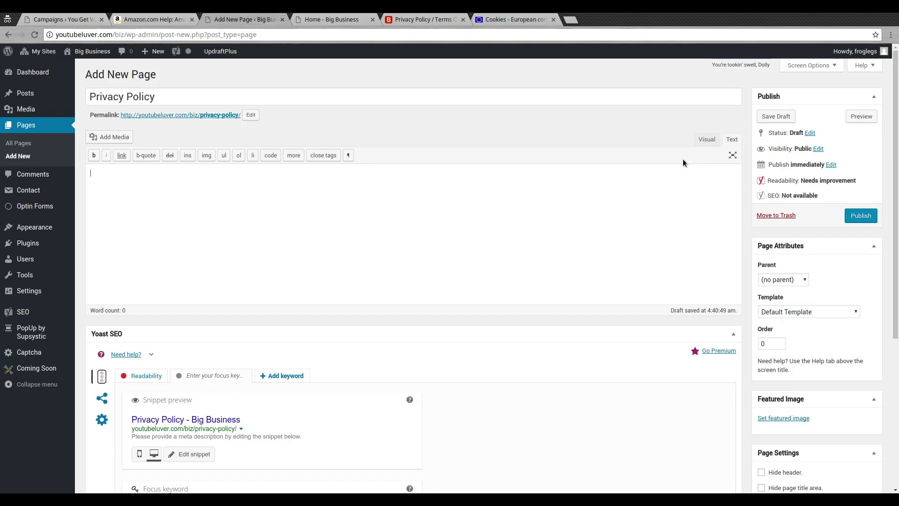
pyautogui.click(702, 144)
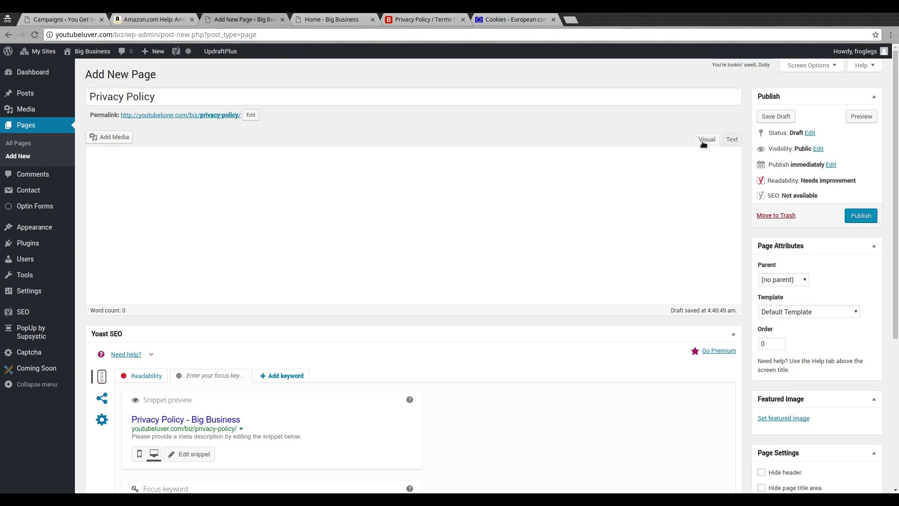
pyautogui.click(731, 140)
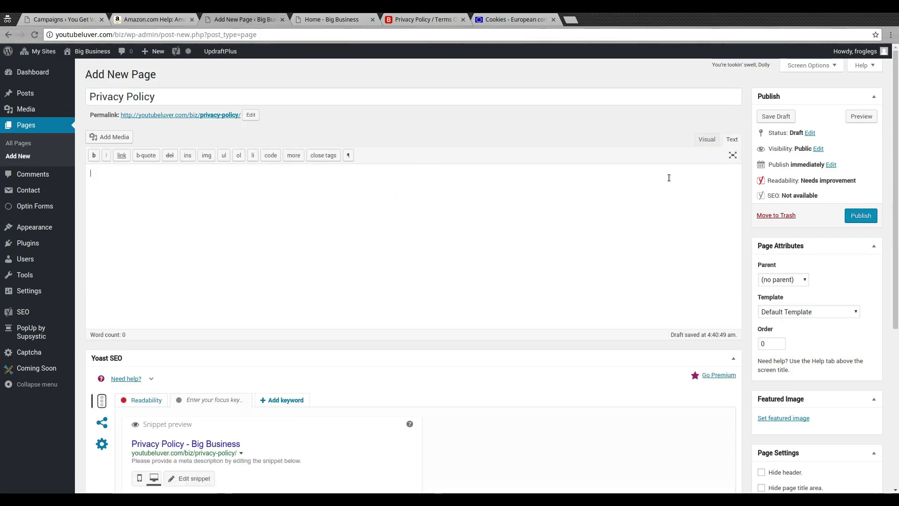
# Paste the generated terms and privacy policy HTML, check it in Visual view, and publish
pyautogui.hotkey('ctrl', 'v')
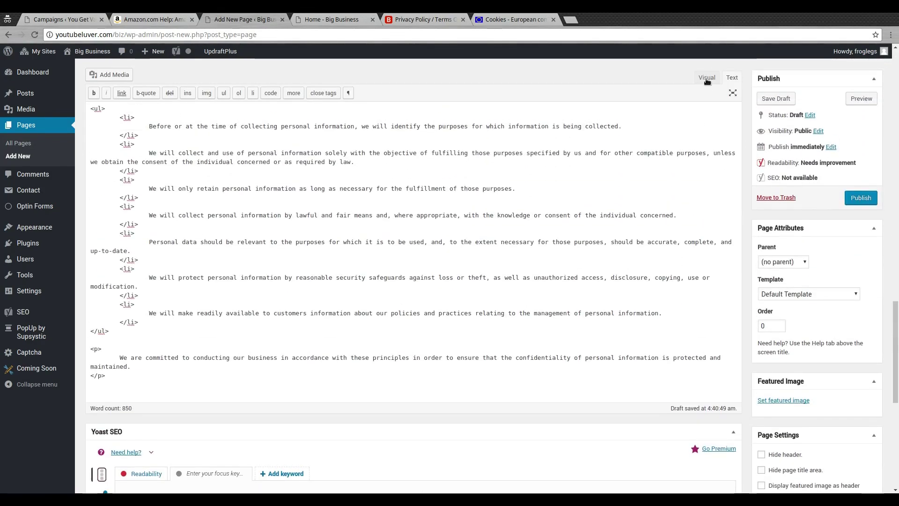
pyautogui.click(707, 81)
pyautogui.scroll(9, 426, 210)
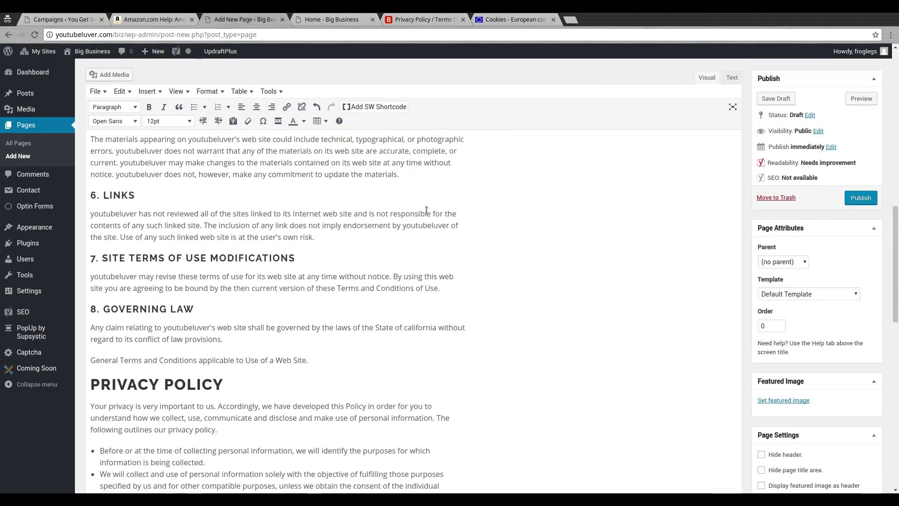
pyautogui.scroll(12, 426, 210)
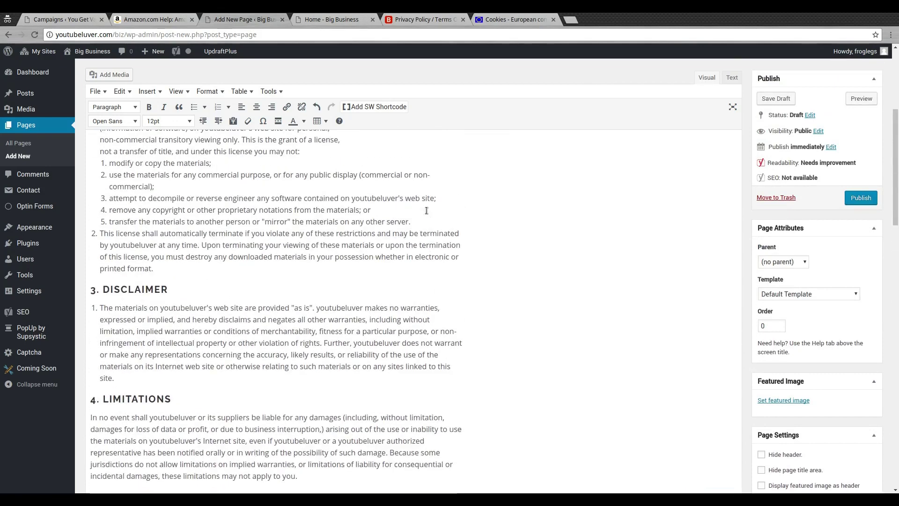
pyautogui.scroll(-2, 442, 248)
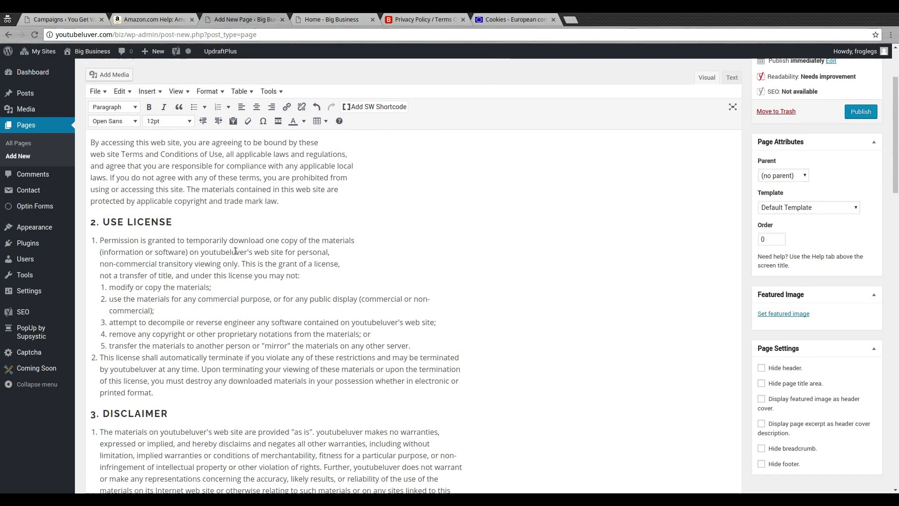
pyautogui.scroll(-10, 271, 342)
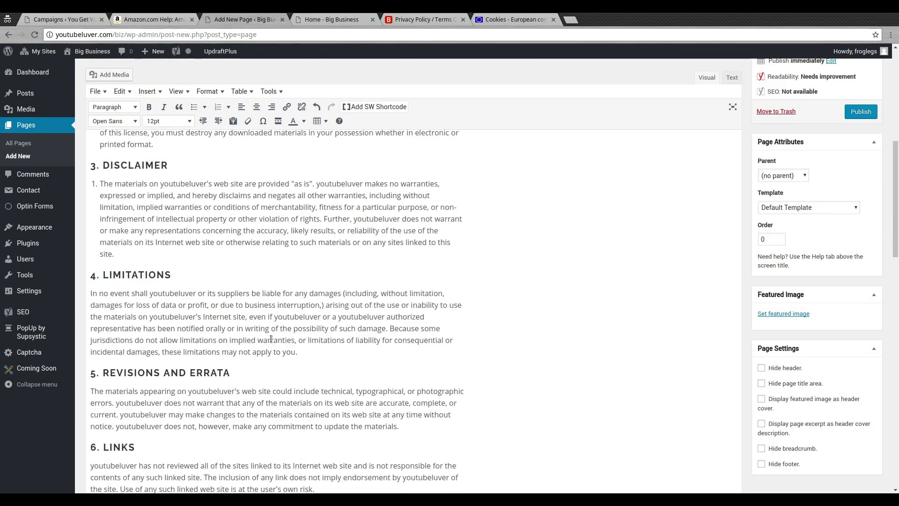
pyautogui.scroll(-2, 273, 338)
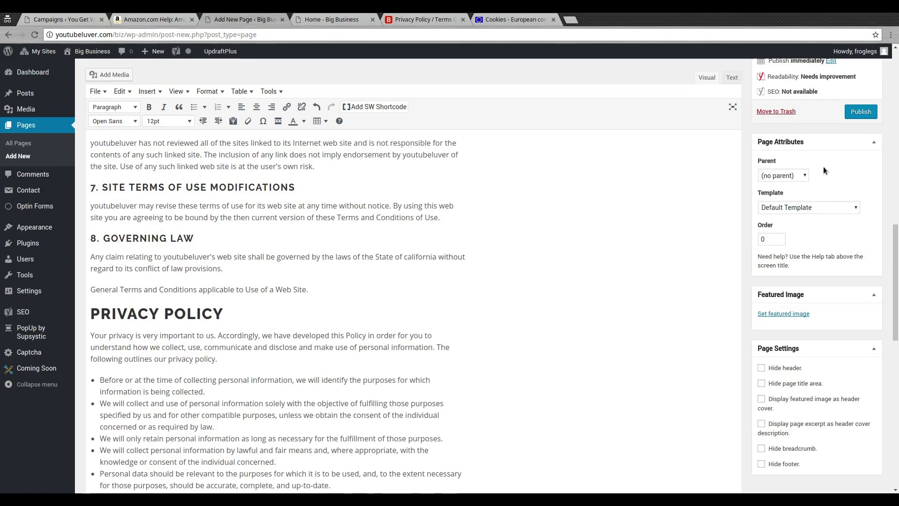
pyautogui.click(861, 111)
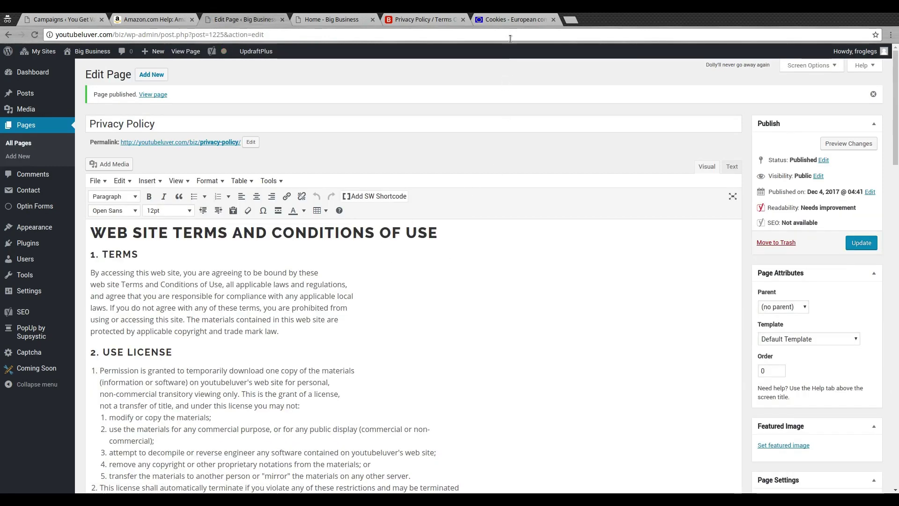
# Scroll through the EU cookies guidance page
pyautogui.click(511, 19)
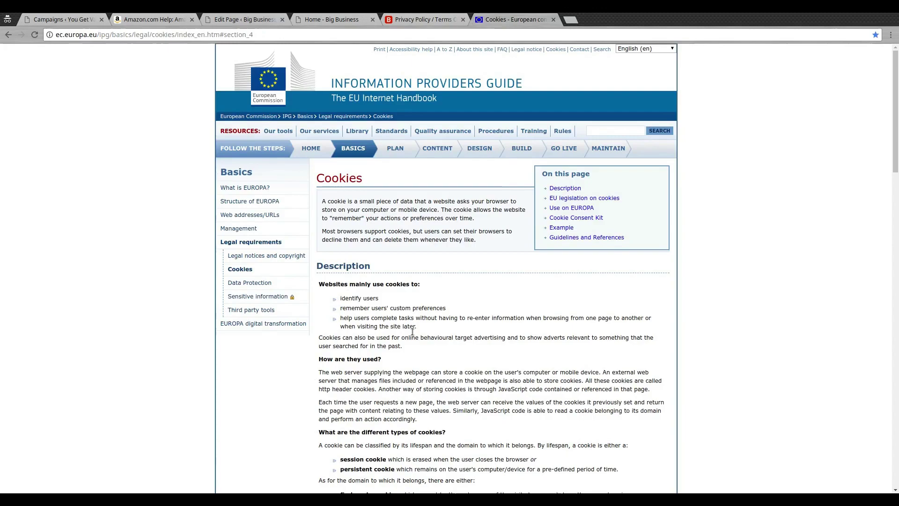
pyautogui.scroll(-6, 522, 384)
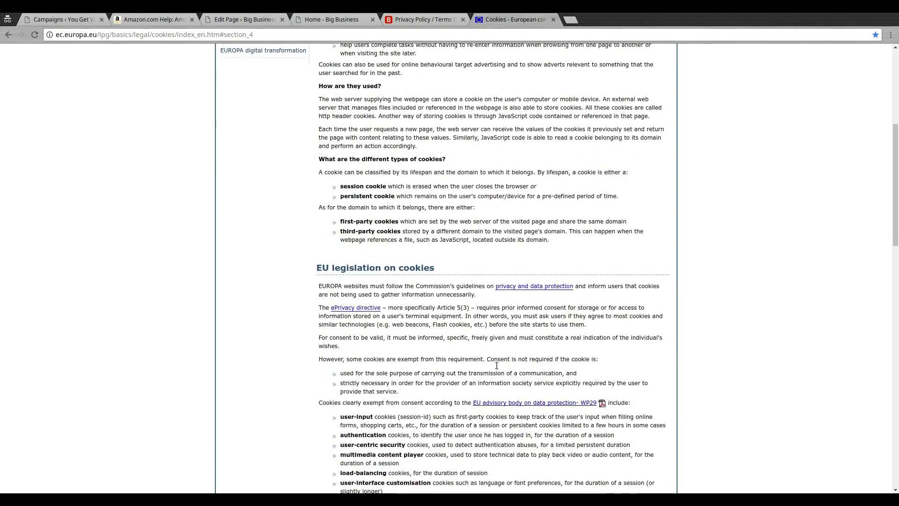
pyautogui.scroll(-6, 497, 365)
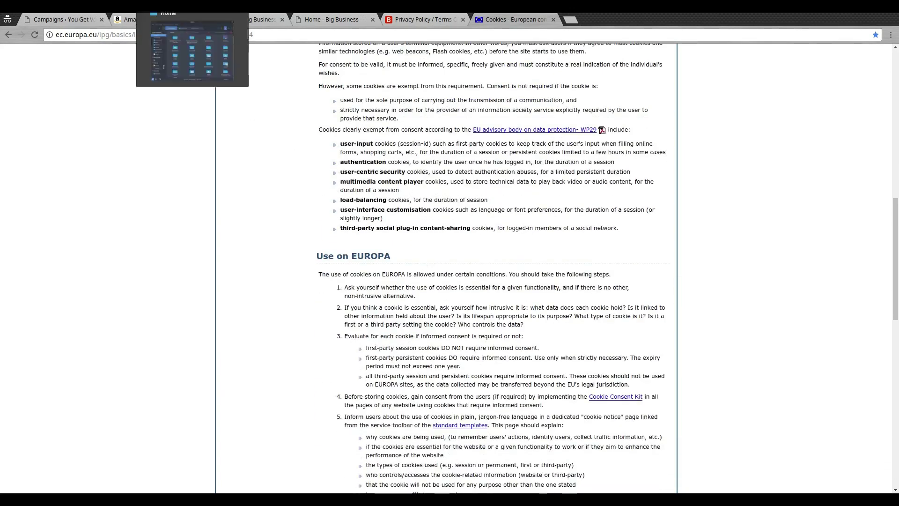
# Open cookie-notice-template_en.doc from Downloads > Applications > cookie-notice-template
pyautogui.click(192, 52)
pyautogui.doubleClick(445, 180)
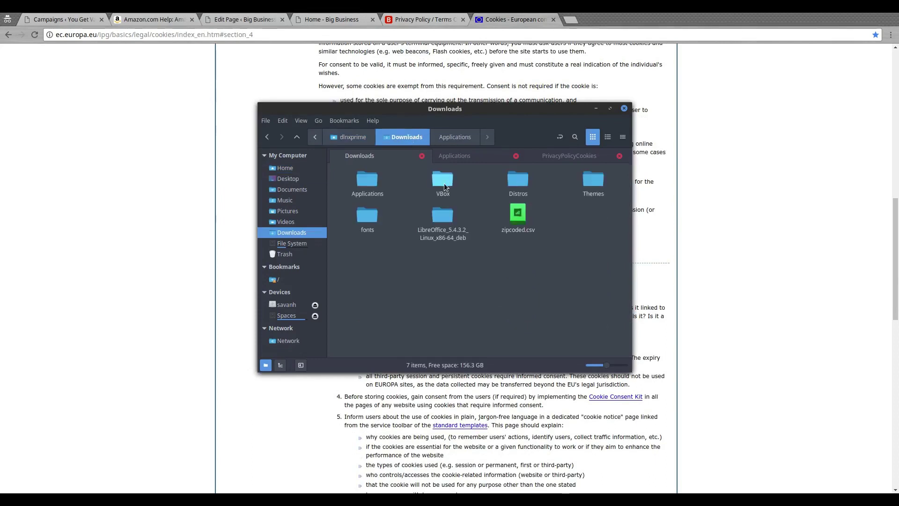
pyautogui.doubleClick(367, 181)
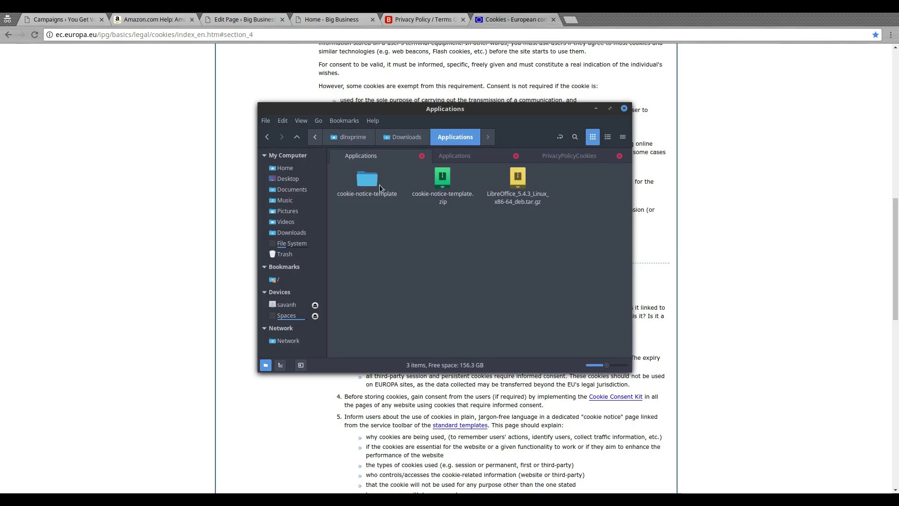
pyautogui.doubleClick(368, 180)
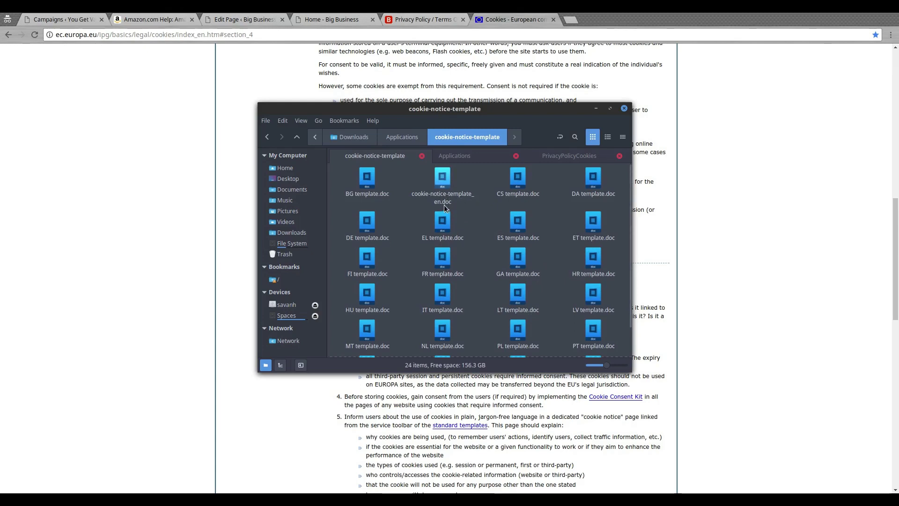
pyautogui.doubleClick(437, 182)
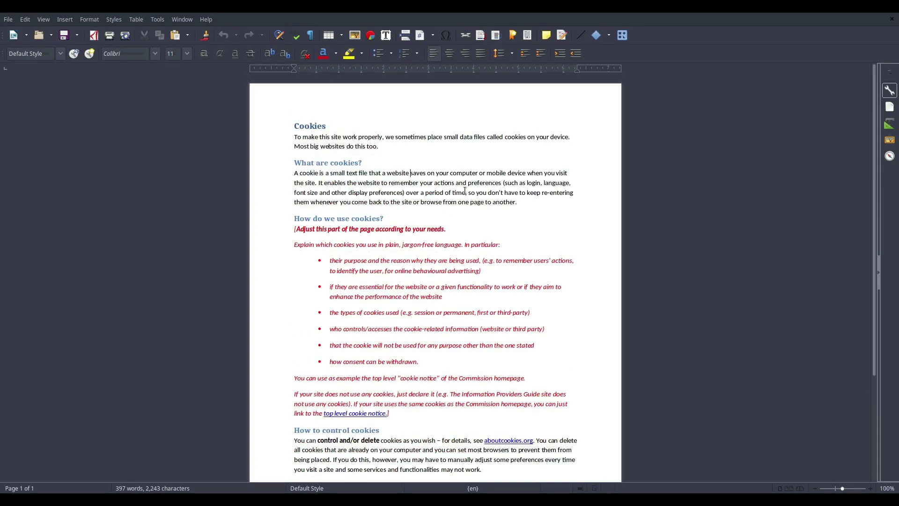
# Select the template text from the Cookies heading through the What are cookies? paragraph
pyautogui.moveTo(292, 125); pyautogui.dragTo(519, 204)
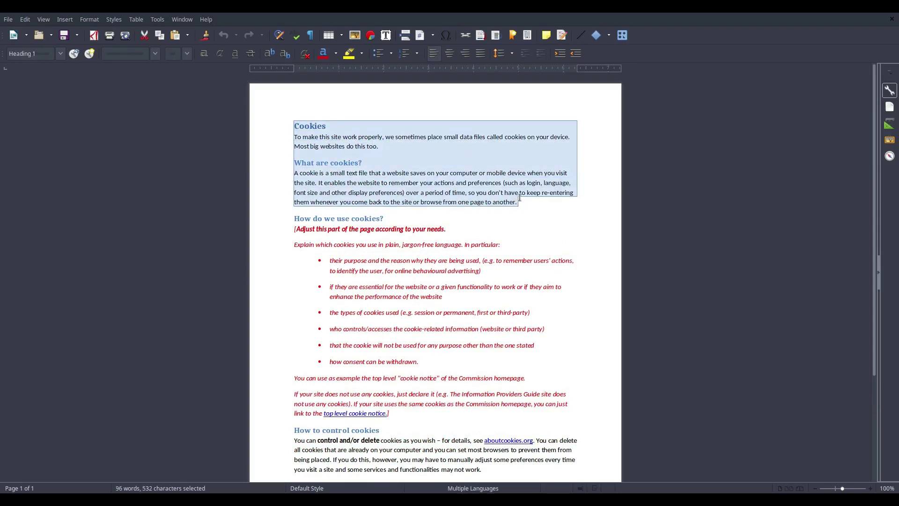
# Return to editing the Privacy Policy page and scroll to the end of the terms
pyautogui.hotkey('alt', 'Tab')
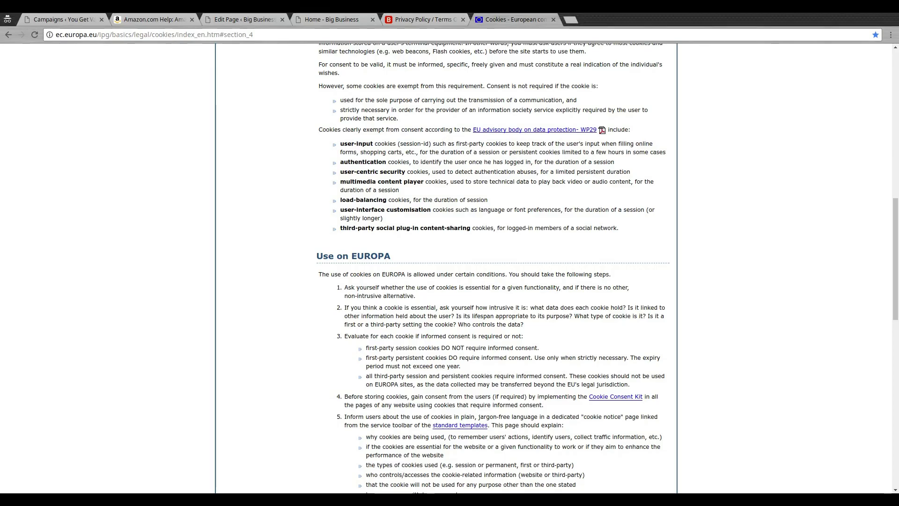
pyautogui.click(235, 15)
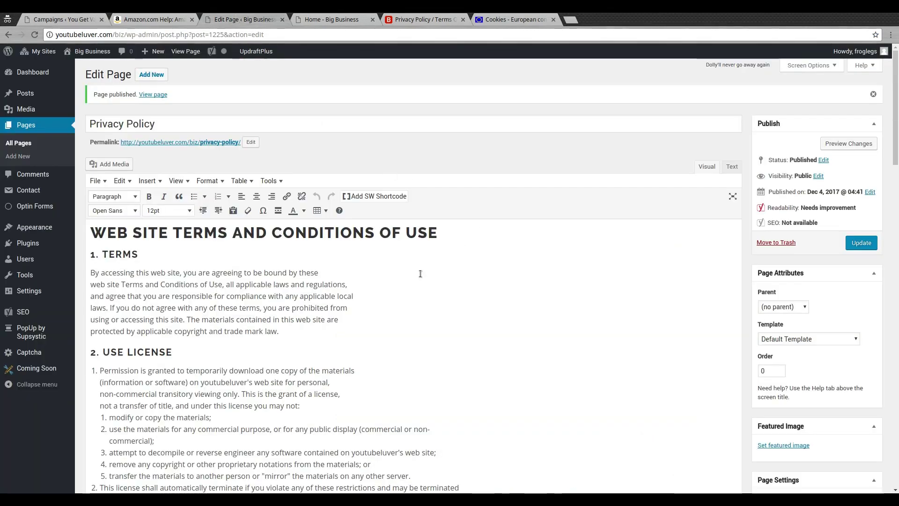
pyautogui.scroll(-5, 363, 337)
pyautogui.scroll(-8, 352, 335)
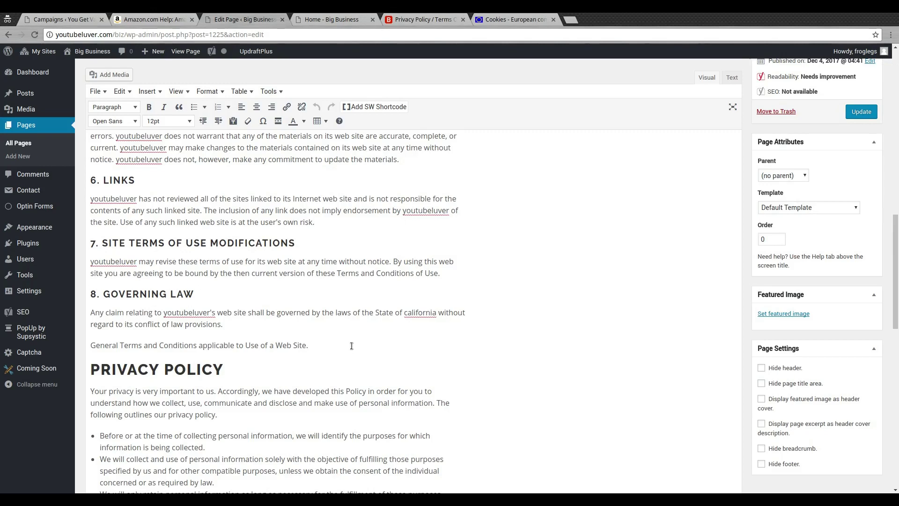
# Add a '9. Cookies Policy' line, then paste the Cookies and What are cookies? sections below it
pyautogui.press('Return')
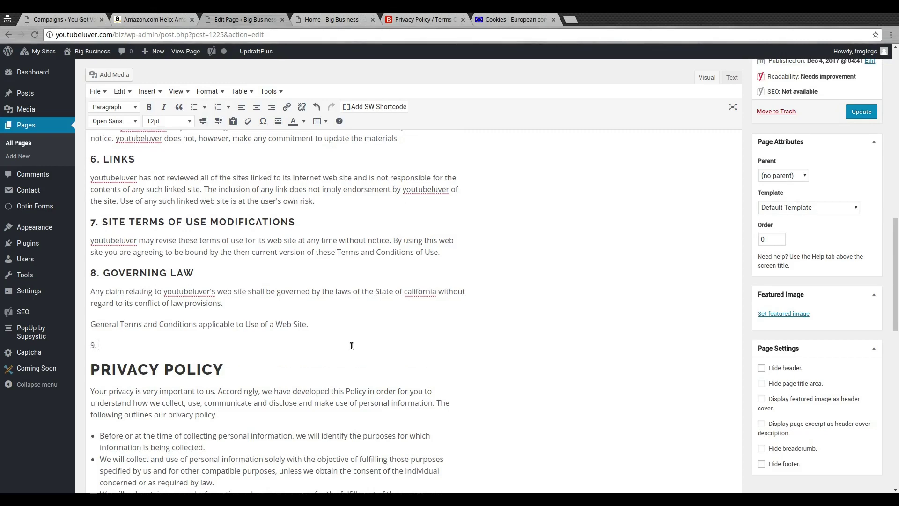
pyautogui.write('9. Cookies Policy')
pyautogui.press('Return')
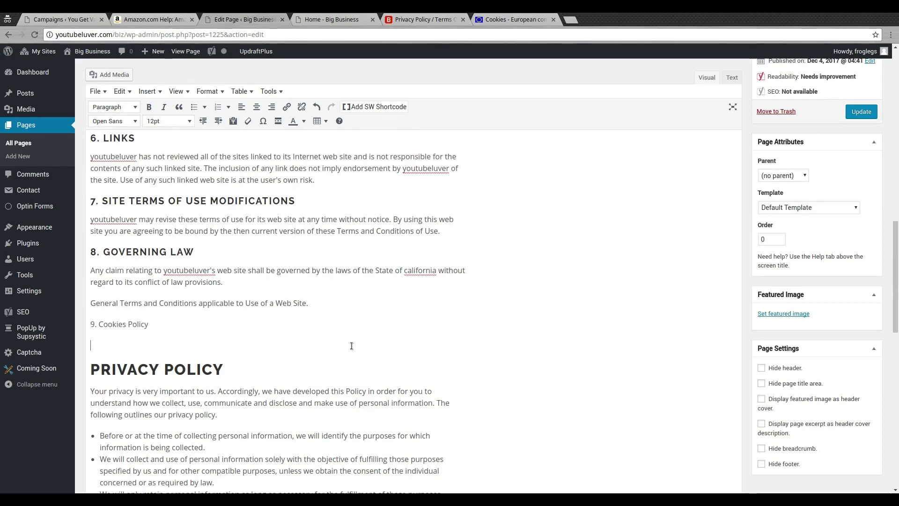
pyautogui.write('COOKIES To make this site work properly, we sometimes place small data files called cookies on your device. Most big websites do this too. WHAT ARE COOKIES? A cookie is a small text file that a website saves on your computer or mobile device when you visit the site. It enables the website to remember your actions and preferences (such as login, language, font size and other display preferences) over a period of time, so you don’t have to keep re-entering them whenever you come back to the site or browse from one page to another.')
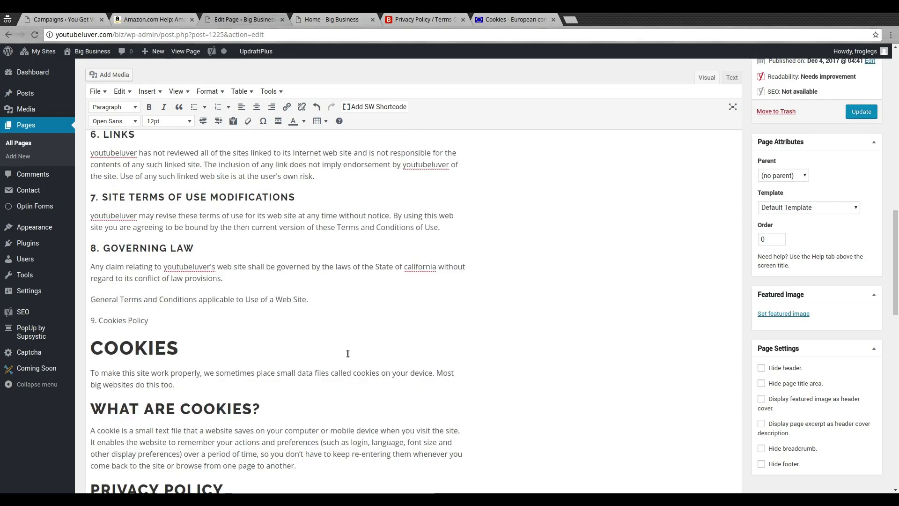
pyautogui.scroll(-2, 200, 264)
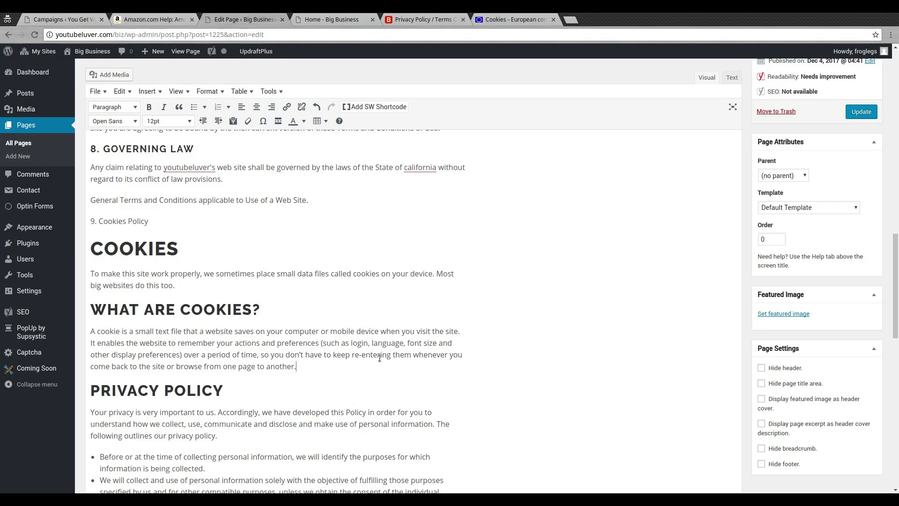
pyautogui.press('Return')
pyautogui.press('Return')
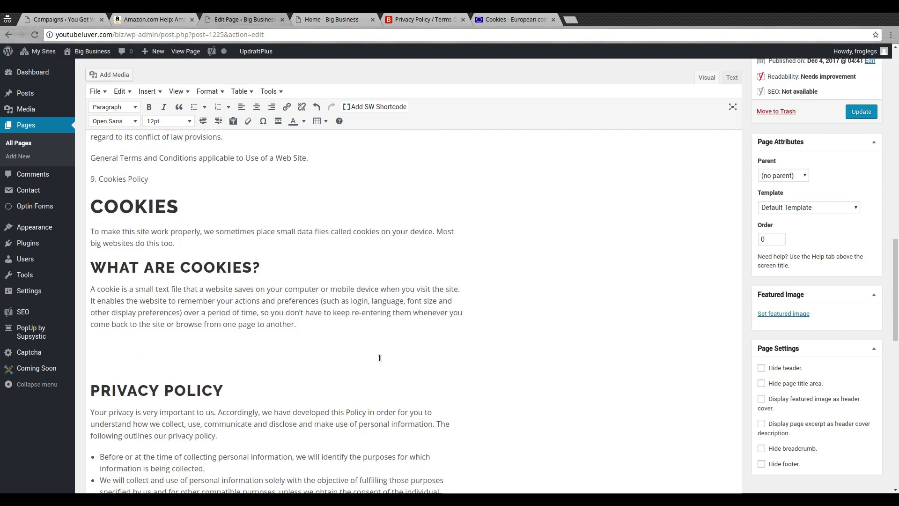
# Copy the template's How to control cookies section through the accept/refuse cookie links
pyautogui.hotkey('alt', 'Tab')
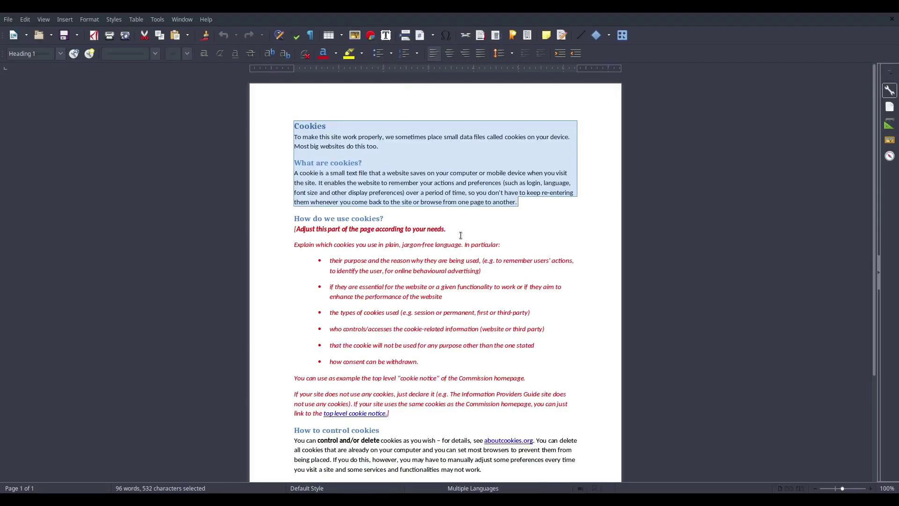
pyautogui.click(524, 237)
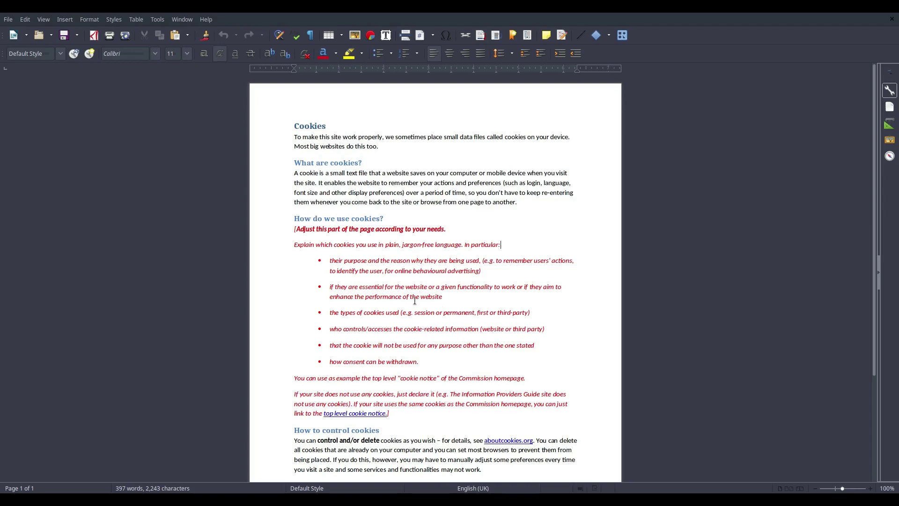
pyautogui.scroll(-5, 536, 300)
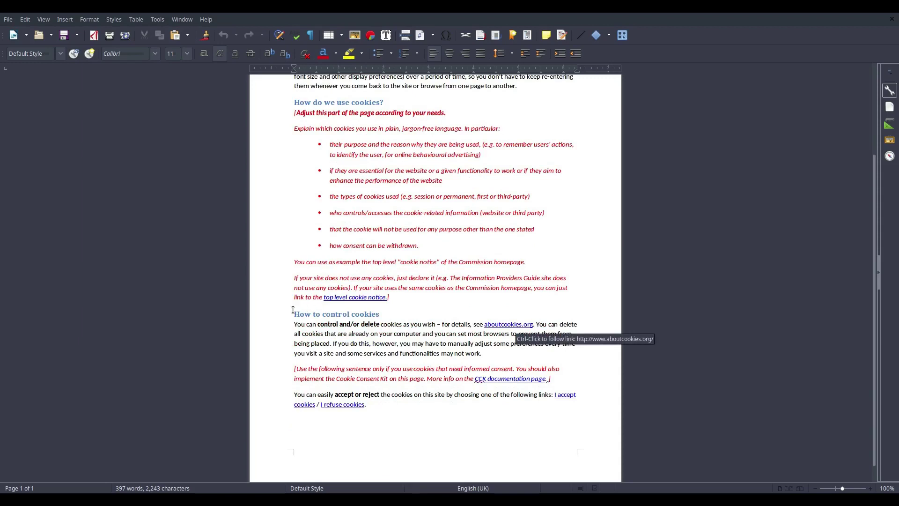
pyautogui.moveTo(291, 313); pyautogui.dragTo(558, 406)
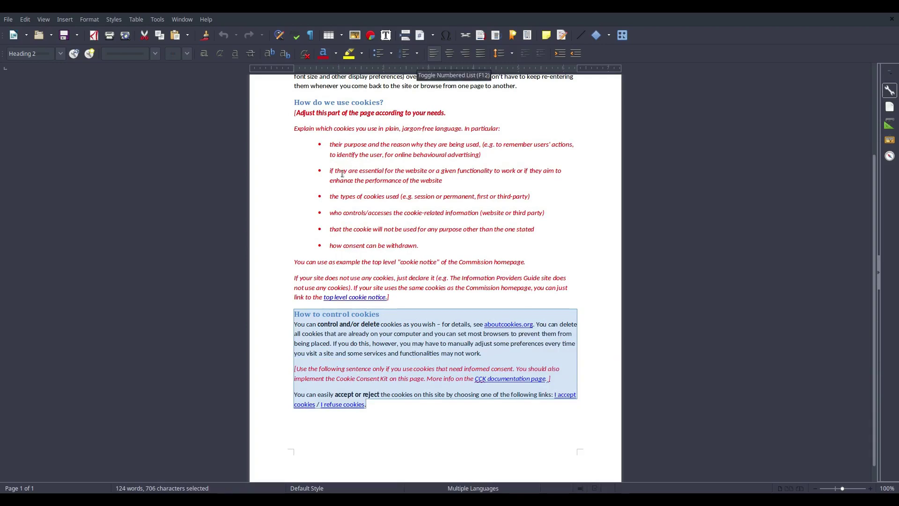
pyautogui.hotkey('alt', 'Tab')
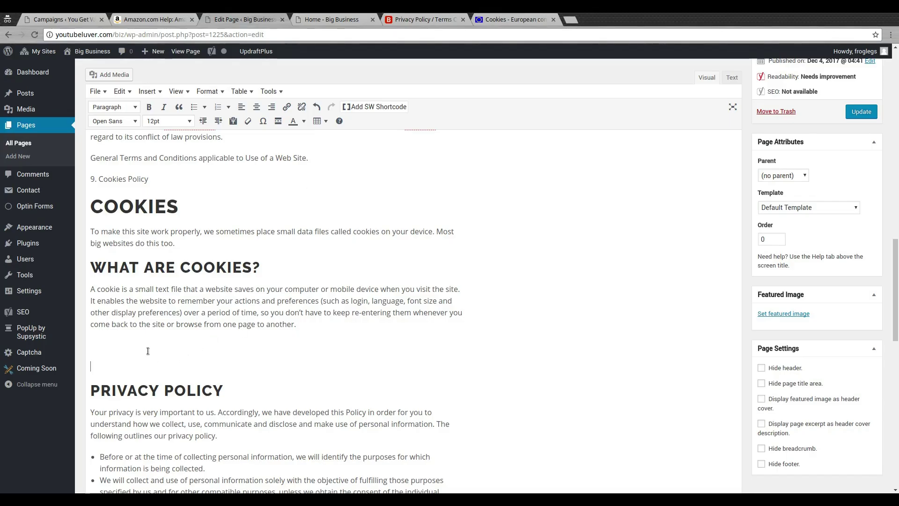
# Paste How to control cookies below What are cookies? and delete the red bracketed consent-kit note
pyautogui.click(98, 342)
pyautogui.write('HOW TO CONTROL COOKIES You can control and/or delete cookies as you wish – for details, see aboutcookies.org. You can delete all cookies that are already on your computer and you can set most browsers to prevent them from being placed. If you do this, however, you may have to manually adjust some preferences every time you visit a site and some services and functionalities may not work. [Use the following sentence only if you use cookies that need informed consent. You should also implement the Cookie Consent Kit on this page. More info on the CCK documentation page. ] You can easily accept or reject the cookies on this site by choosing one of the following links: I accept cookies / I refuse cookies.')
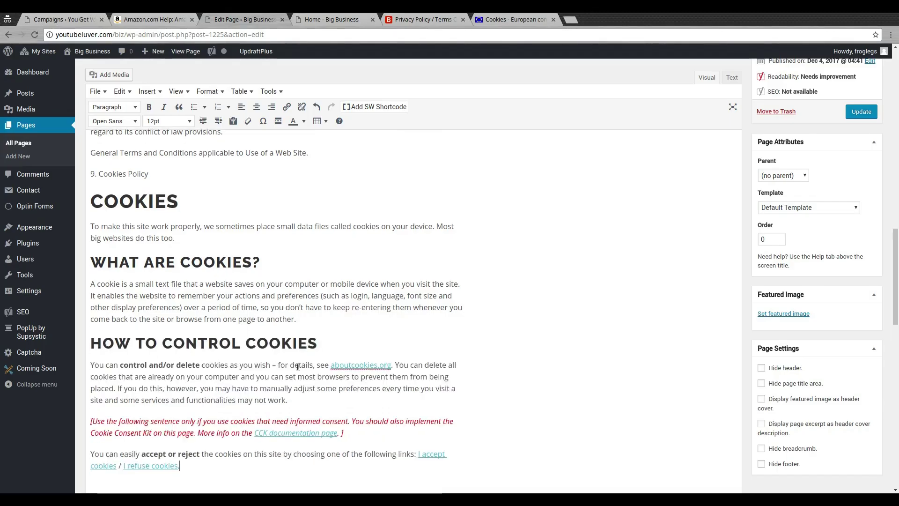
pyautogui.moveTo(393, 433); pyautogui.dragTo(188, 411)
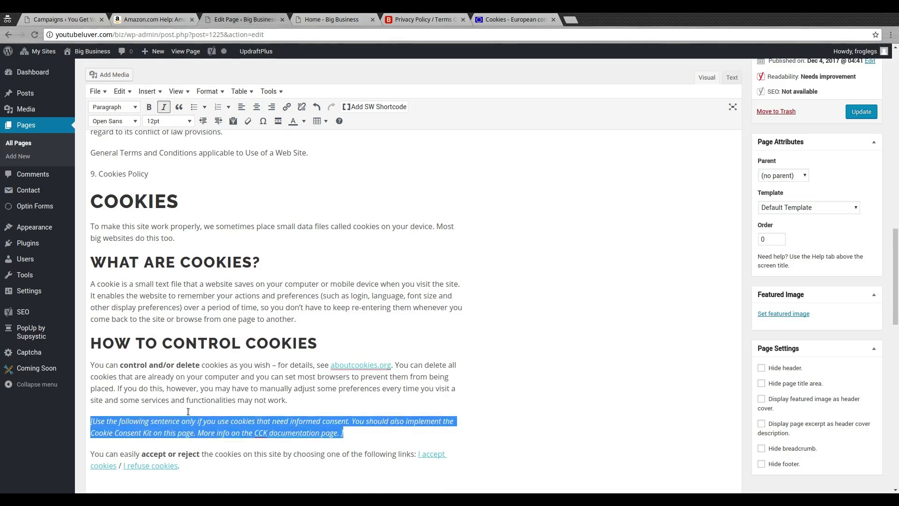
pyautogui.press('BackSpace')
pyautogui.press('BackSpace')
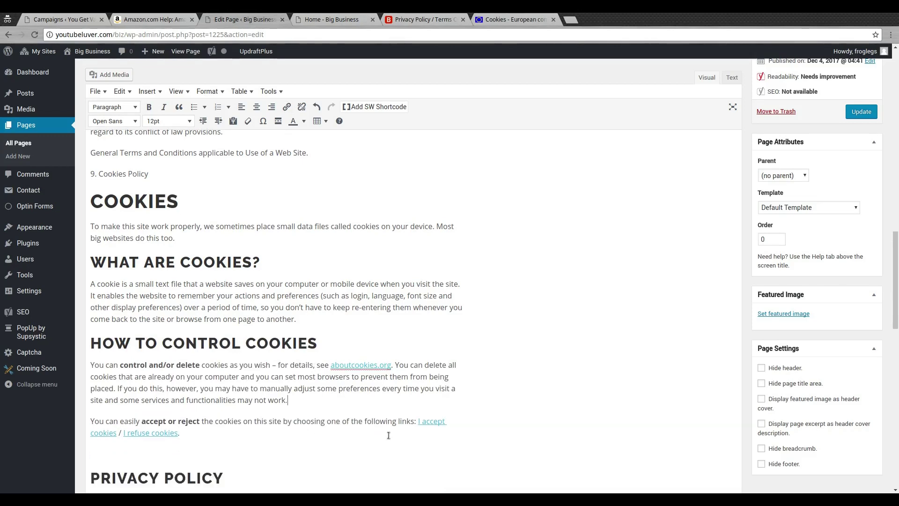
# Update the Privacy Policy page to save the changes
pyautogui.click(871, 111)
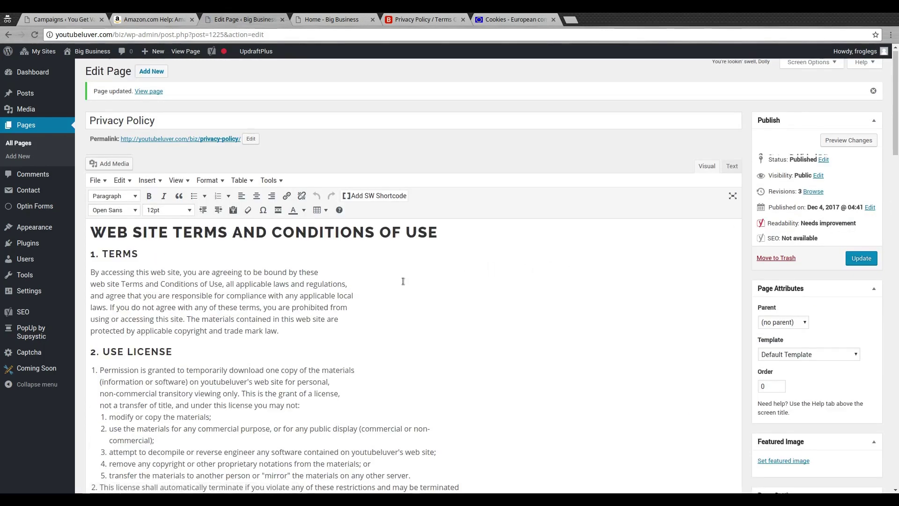
pyautogui.scroll(-14, 403, 281)
pyautogui.scroll(-15, 403, 281)
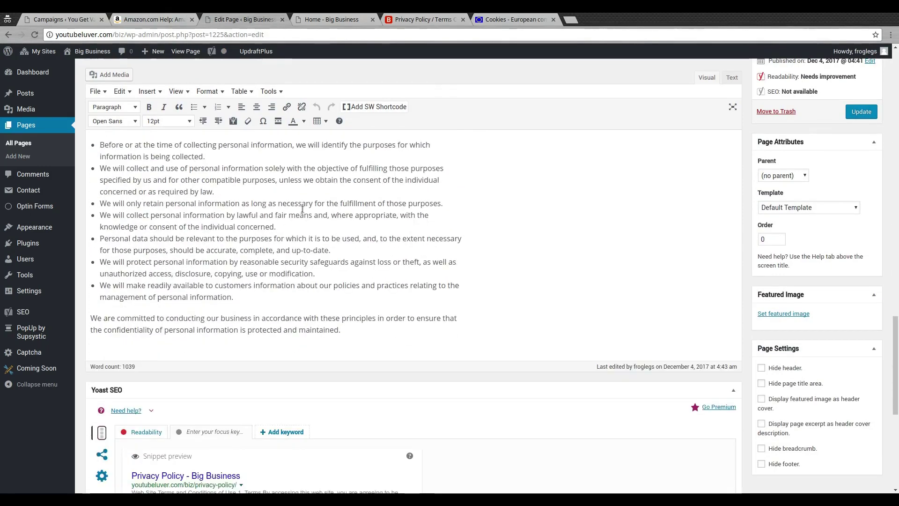
pyautogui.scroll(3, 299, 213)
pyautogui.moveTo(40, 291)
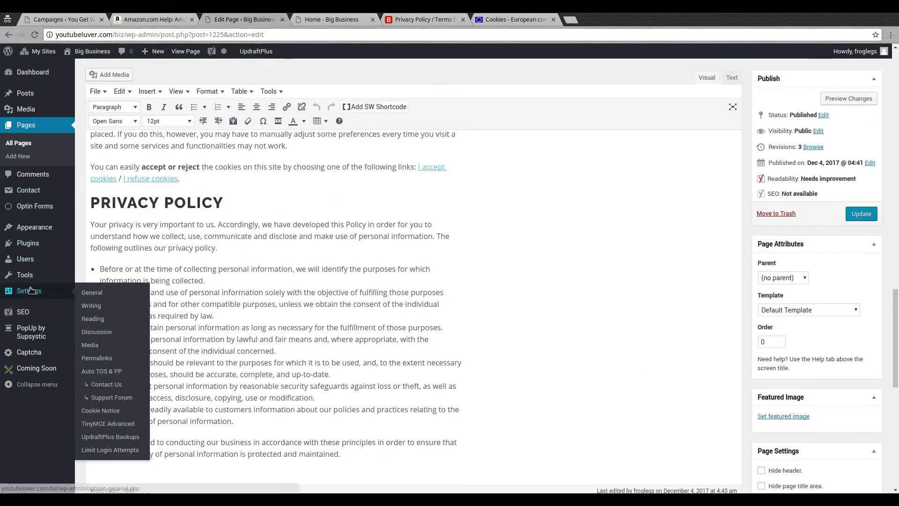
# In Cookie Notice settings, enable the Read more link and point it to the Privacy Policy page
pyautogui.click(112, 410)
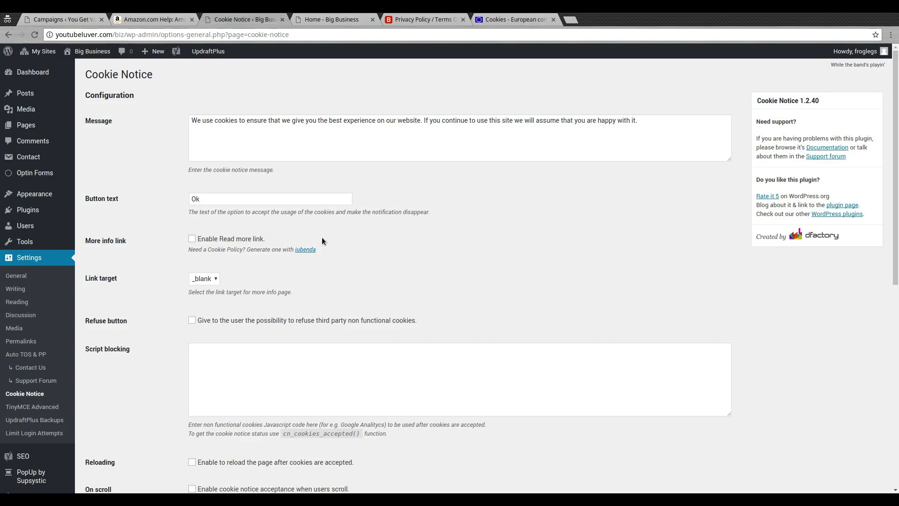
pyautogui.click(192, 238)
pyautogui.click(237, 291)
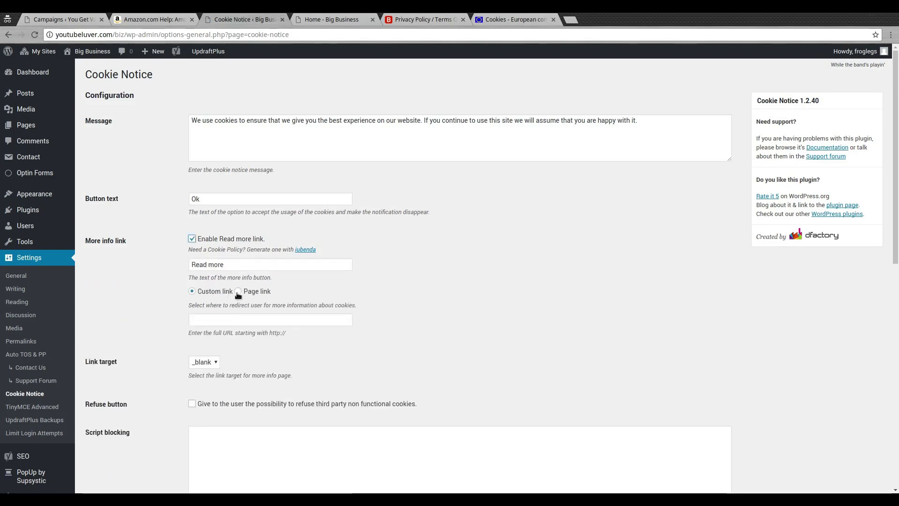
pyautogui.click(237, 321)
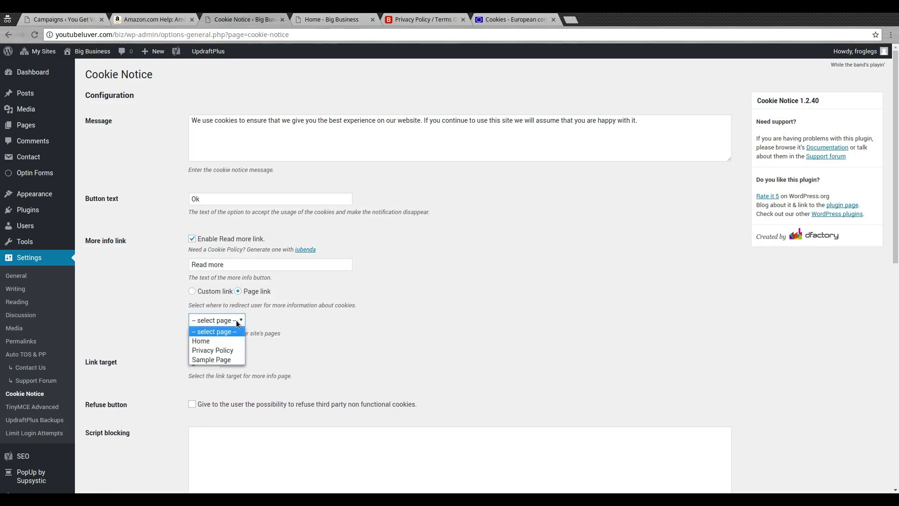
pyautogui.click(222, 351)
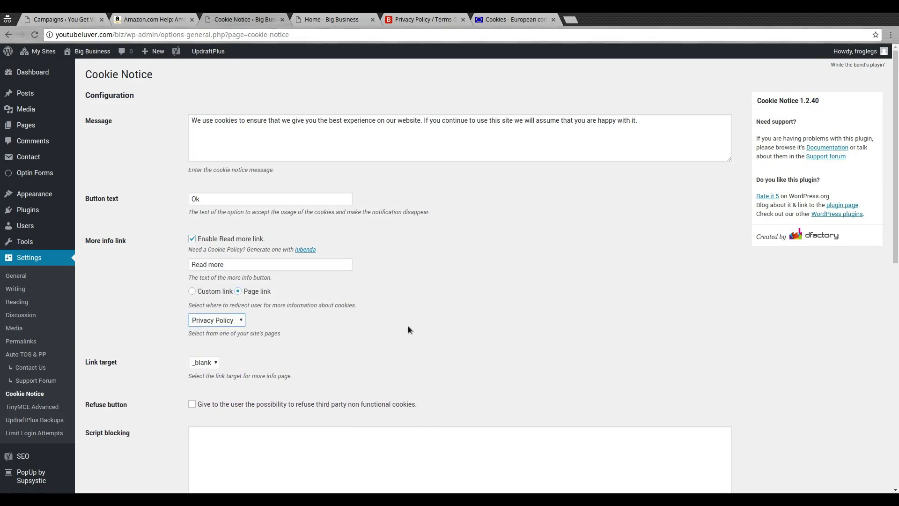
# Save the Cookie Notice settings and view the site homepage
pyautogui.scroll(-7, 408, 325)
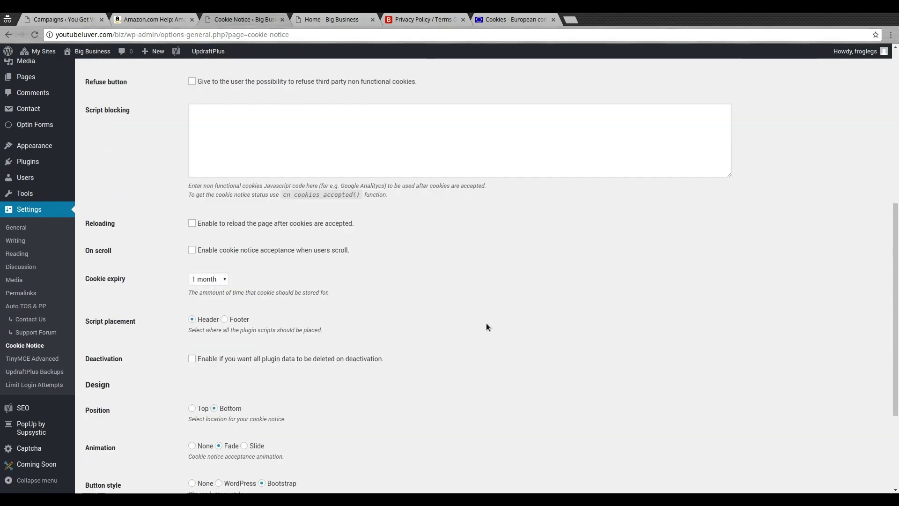
pyautogui.scroll(-2, 480, 318)
pyautogui.scroll(-2, 403, 305)
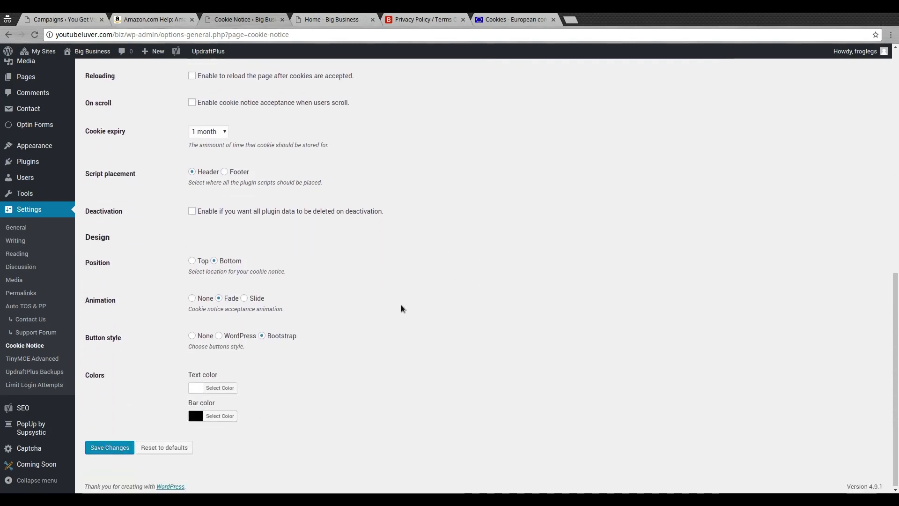
pyautogui.click(103, 446)
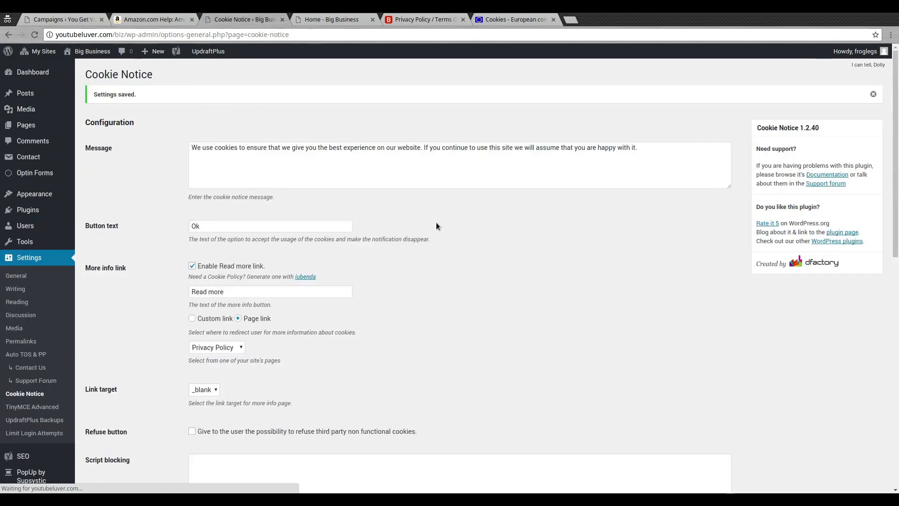
pyautogui.click(320, 18)
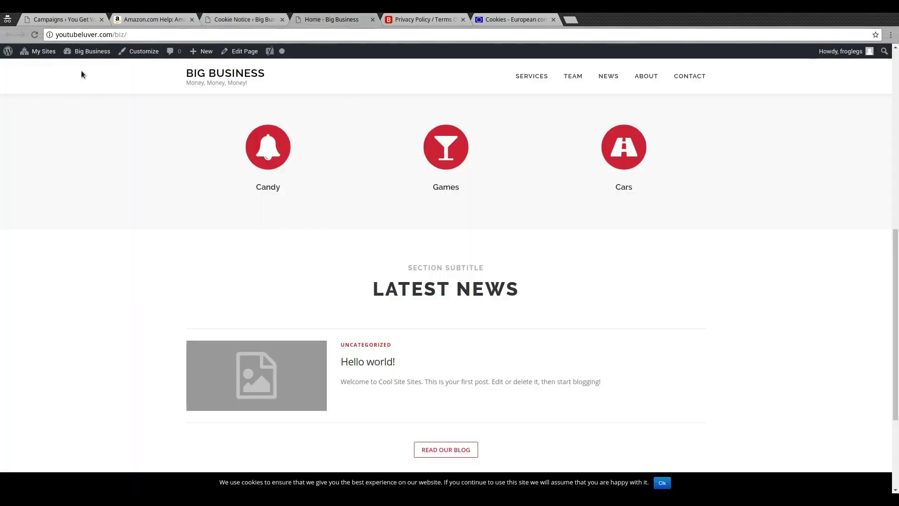
# Reload the homepage and follow the cookie bar's Read more link to the Privacy Policy page
pyautogui.click(36, 34)
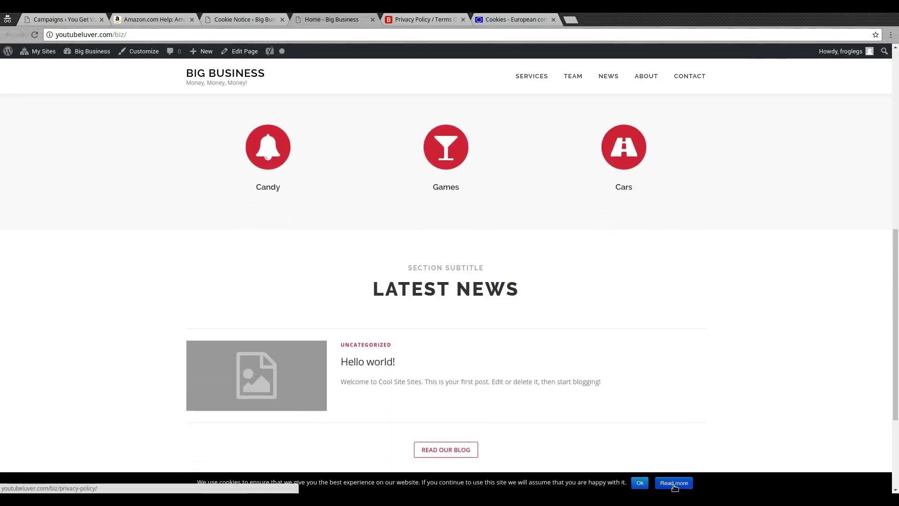
pyautogui.click(637, 482)
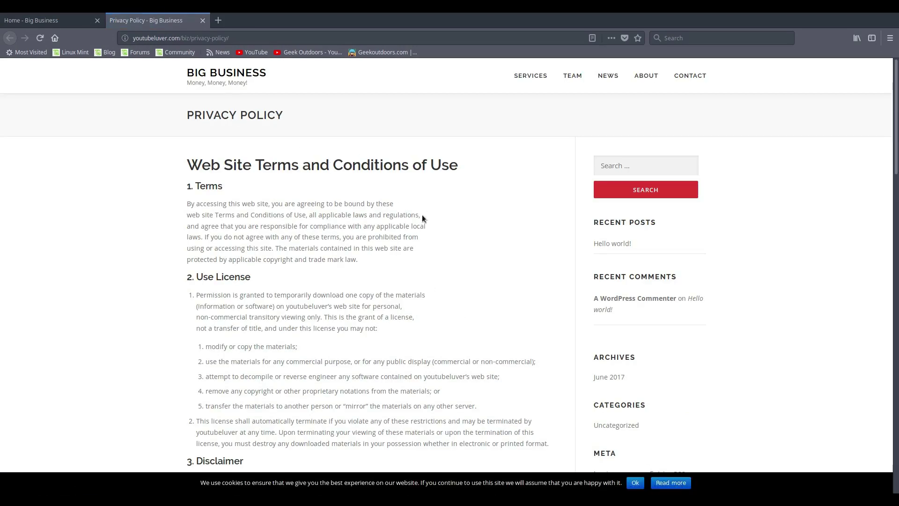
pyautogui.scroll(-5, 345, 206)
pyautogui.scroll(-20, 346, 208)
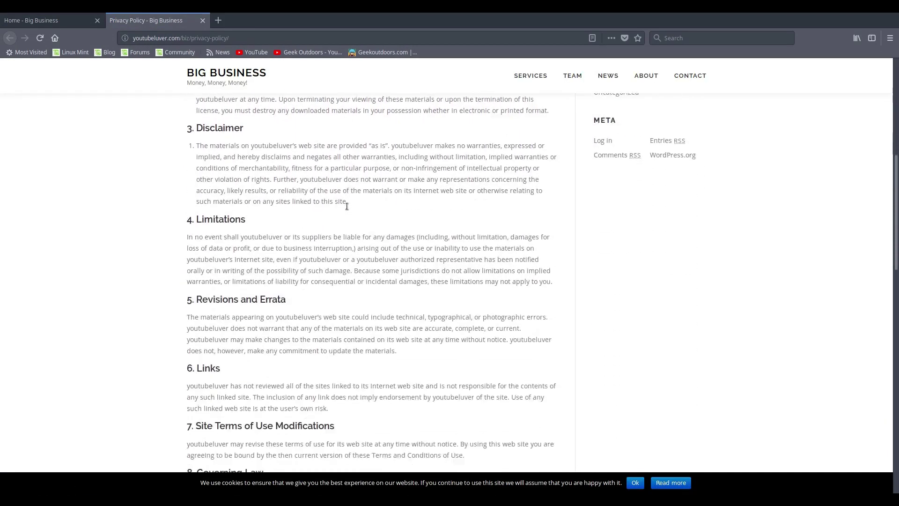
pyautogui.scroll(-4, 360, 244)
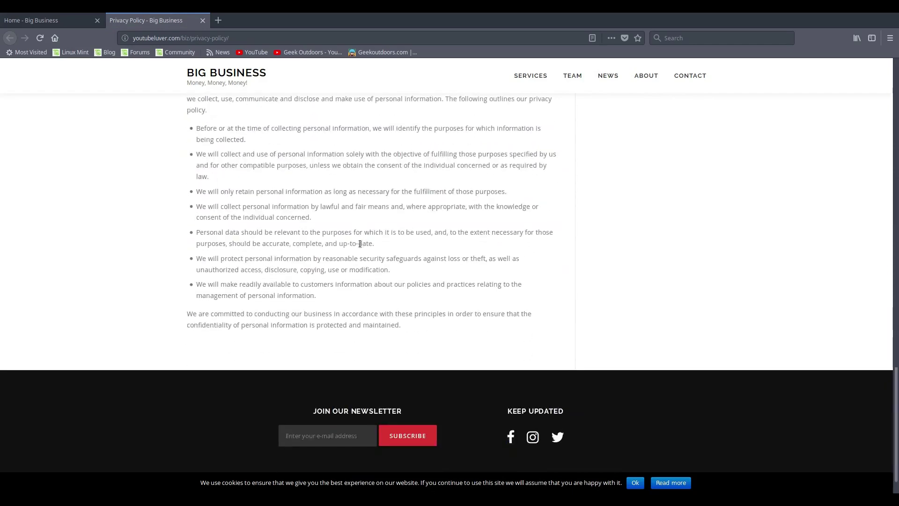
pyautogui.scroll(10, 359, 239)
pyautogui.scroll(-3, 358, 240)
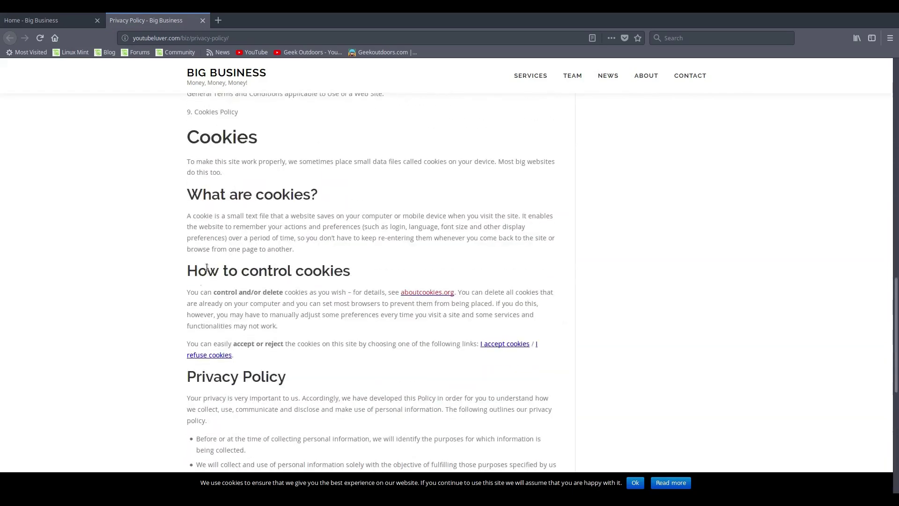
pyautogui.scroll(3, 610, 321)
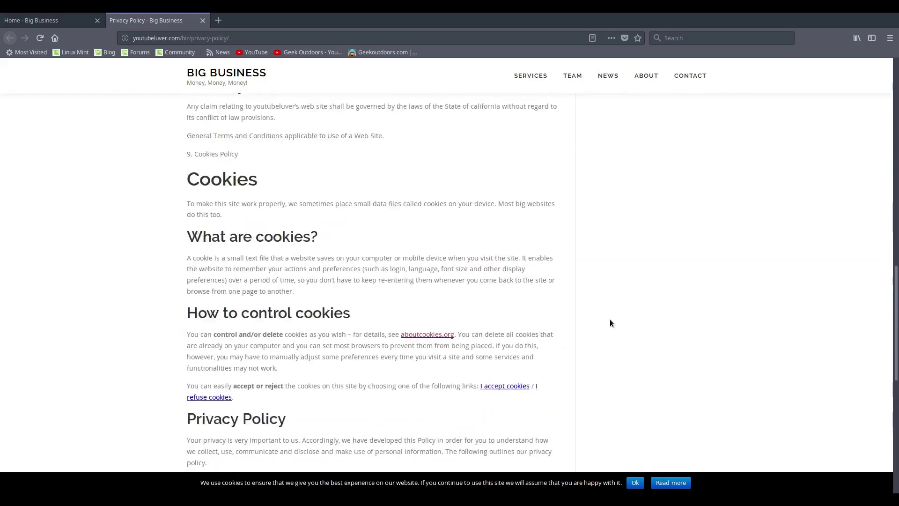
pyautogui.scroll(-2, 496, 311)
pyautogui.scroll(10, 251, 290)
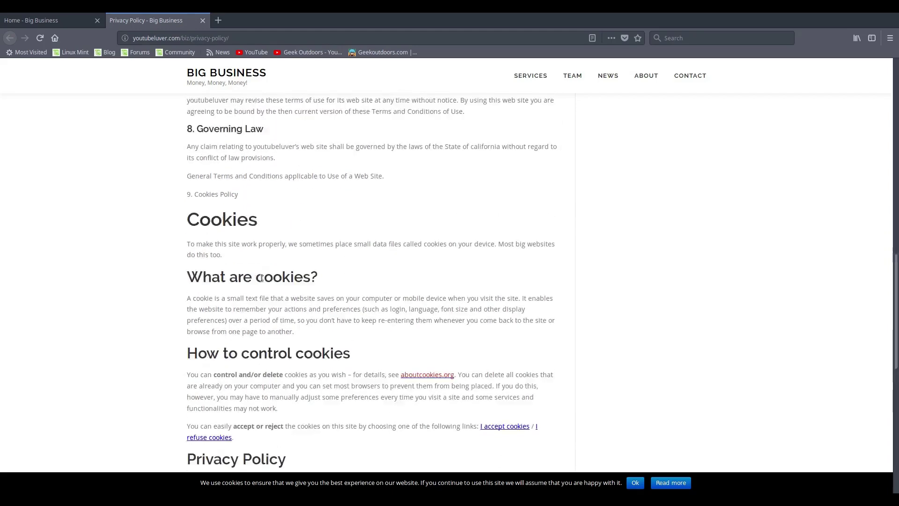
pyautogui.scroll(6, 306, 226)
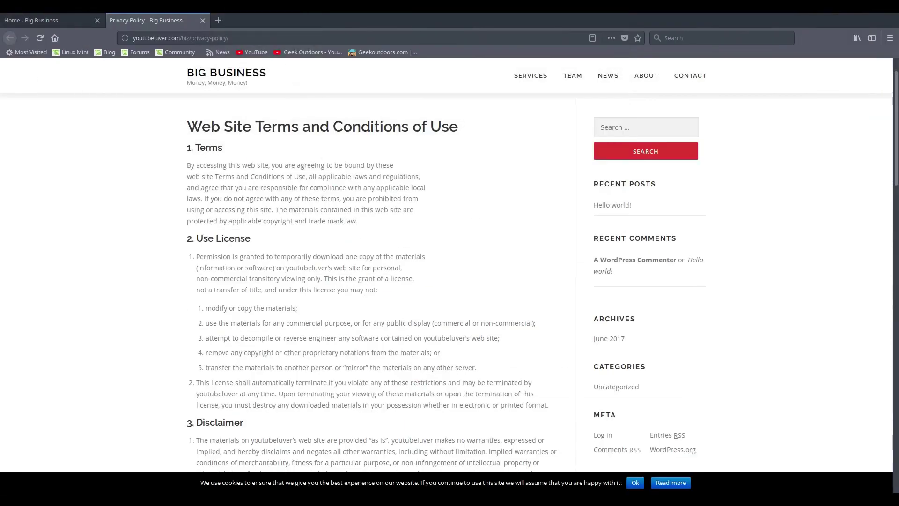
# Return to the Cookie Notice settings page and review the saved Read more link to the Privacy Policy
pyautogui.click(266, 6)
pyautogui.click(225, 19)
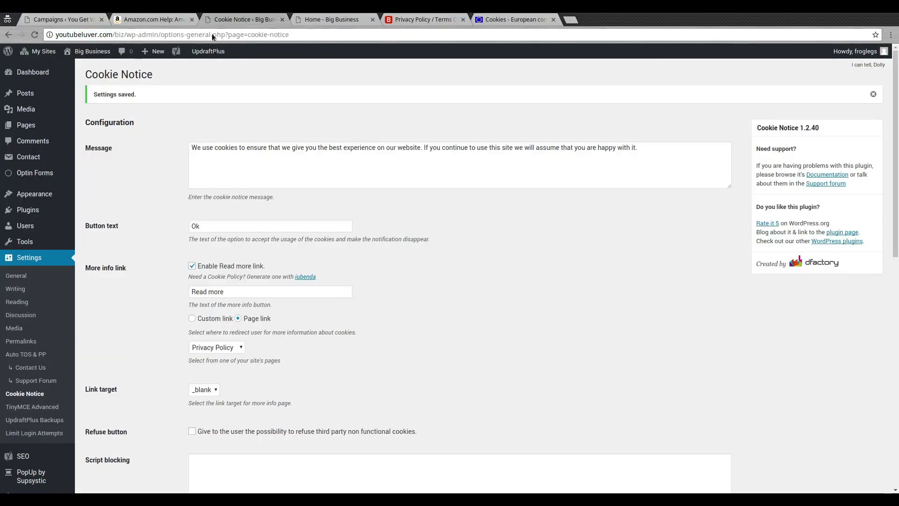
pyautogui.moveTo(41, 125)
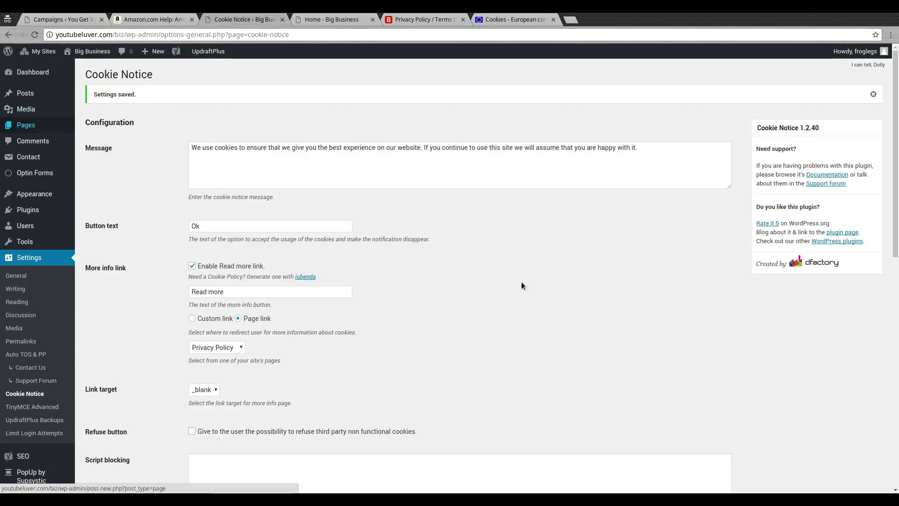
pyautogui.scroll(-5, 521, 282)
pyautogui.scroll(3, 514, 268)
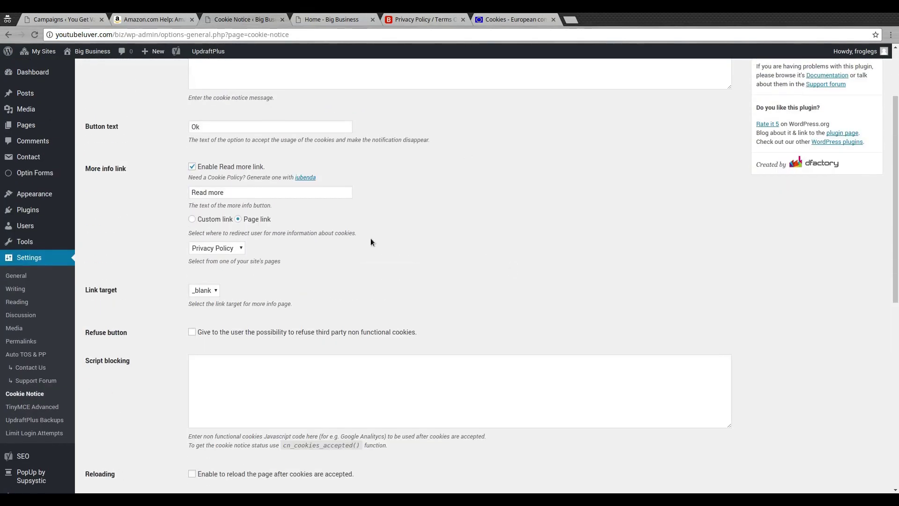
pyautogui.scroll(-9, 462, 226)
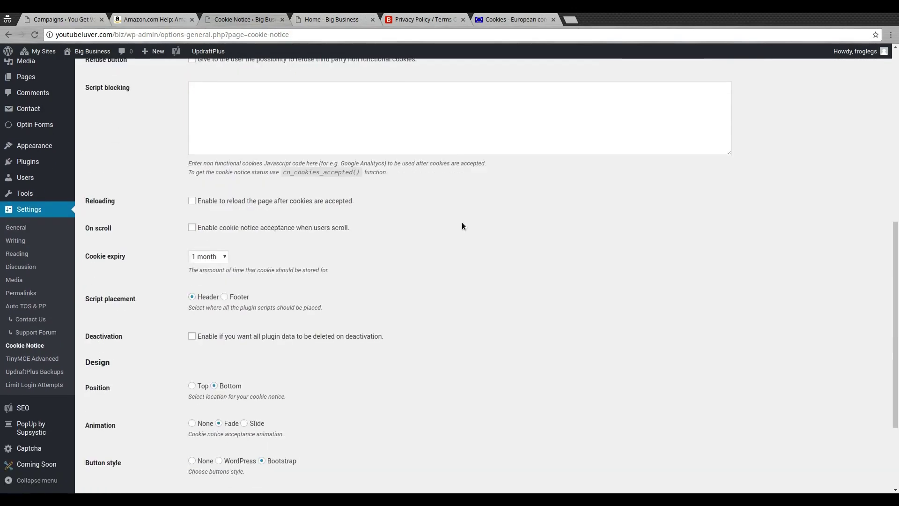
pyautogui.scroll(3, 460, 220)
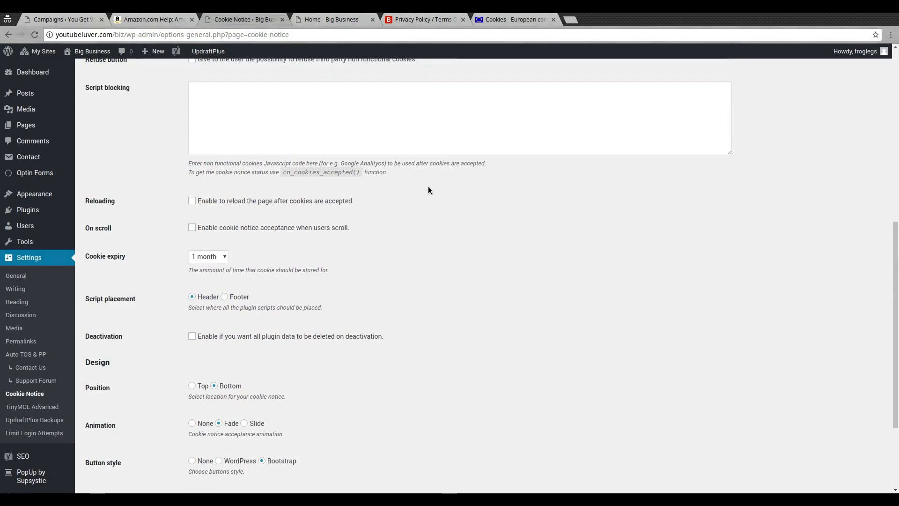
pyautogui.scroll(3, 428, 187)
pyautogui.scroll(6, 424, 180)
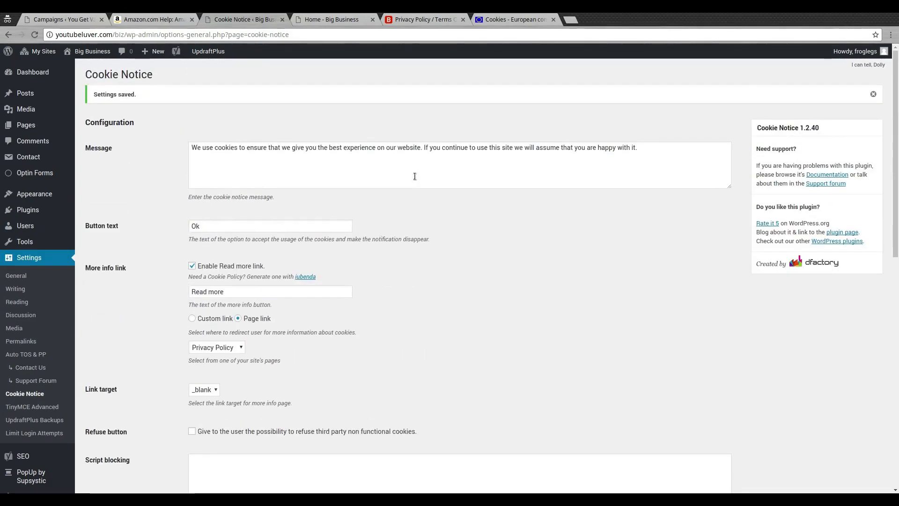
pyautogui.click(409, 24)
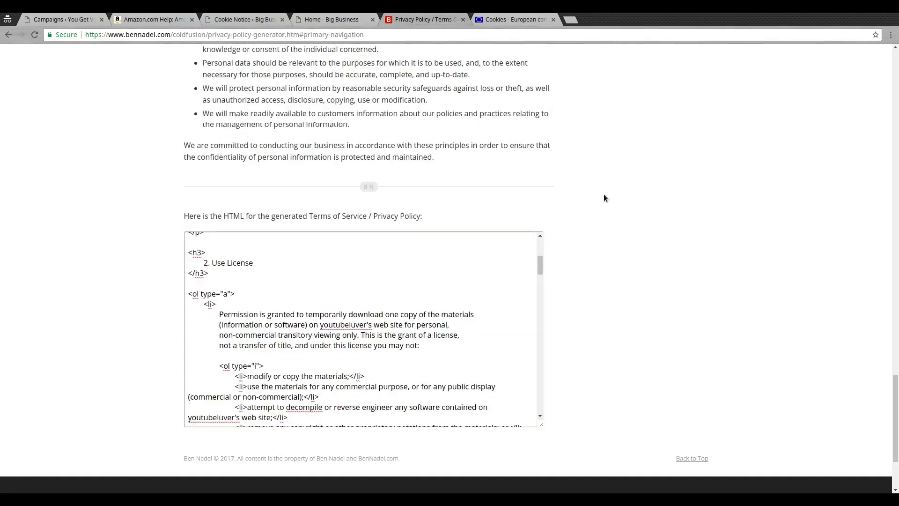
pyautogui.scroll(3, 603, 194)
pyautogui.scroll(20, 603, 190)
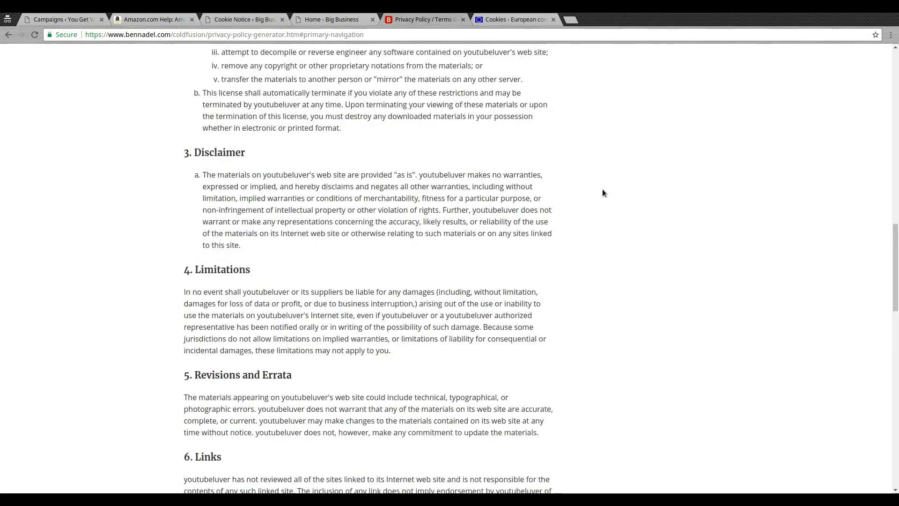
pyautogui.click(249, 19)
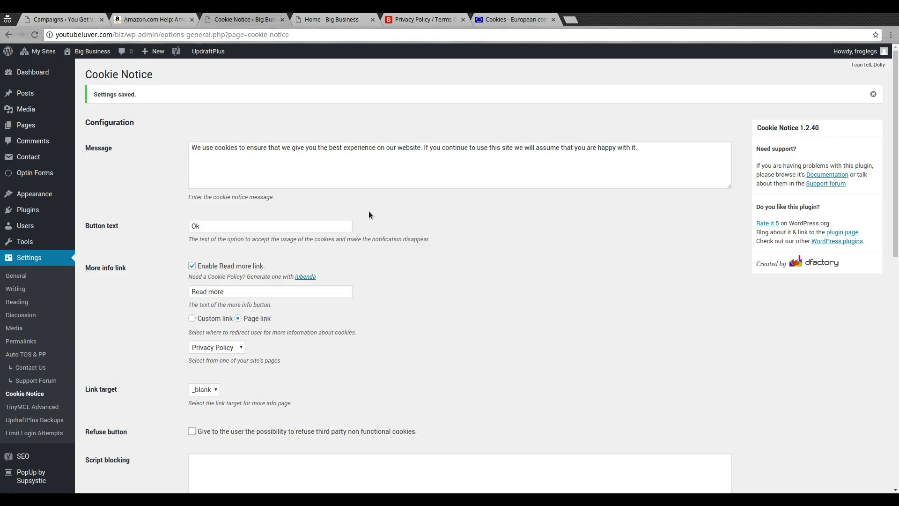
# Switch to the Big Business homepage and scroll past its Features and Latest News sections to the footer
pyautogui.click(333, 20)
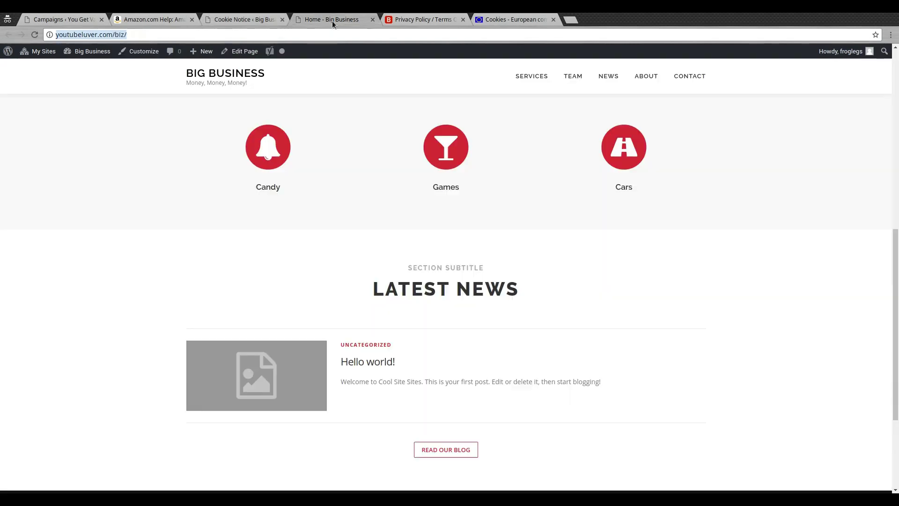
pyautogui.scroll(1, 619, 251)
pyautogui.scroll(10, 611, 246)
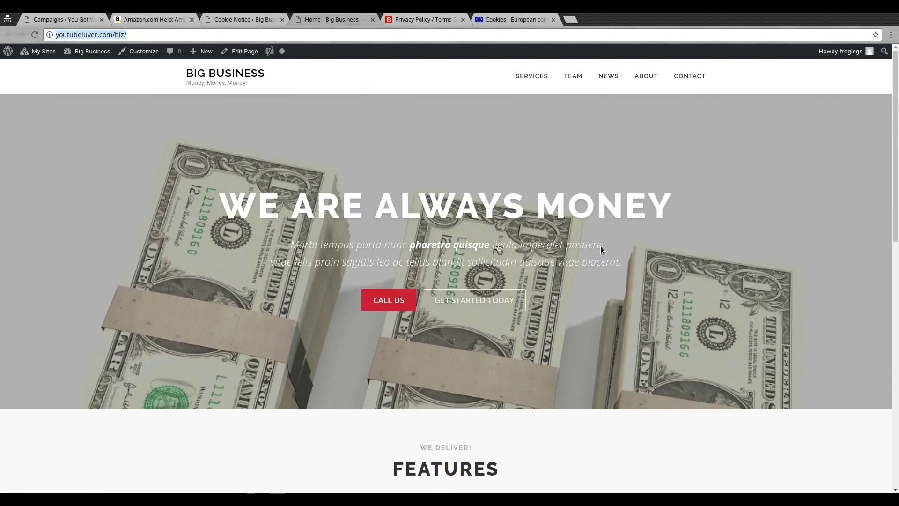
pyautogui.scroll(-3, 600, 246)
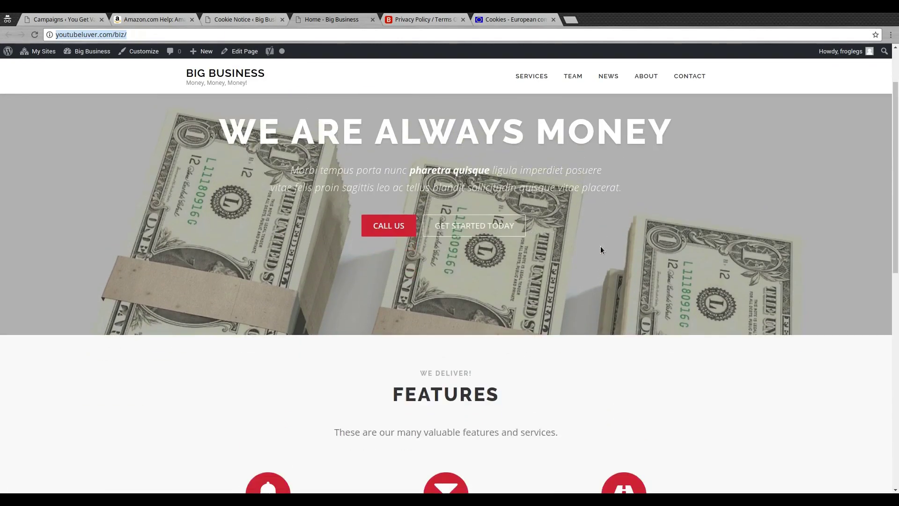
pyautogui.scroll(-4, 817, 390)
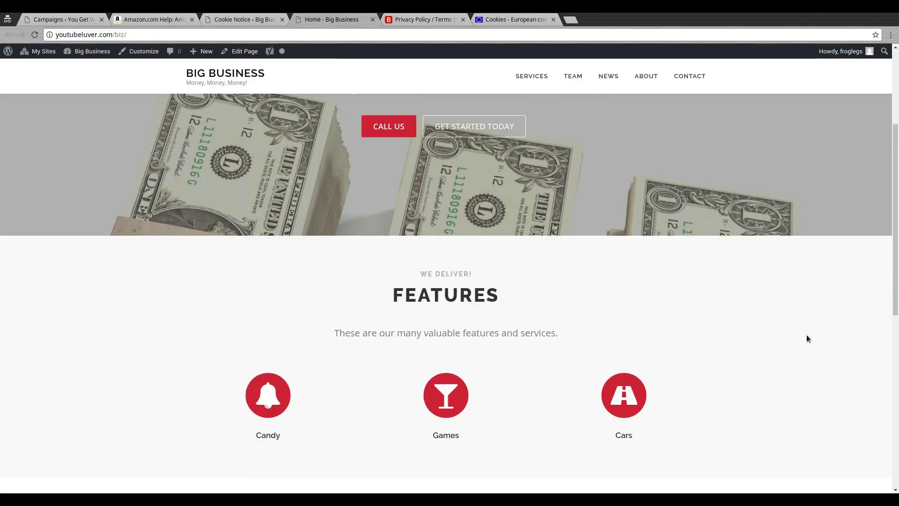
pyautogui.scroll(-5, 806, 335)
pyautogui.scroll(-10, 805, 331)
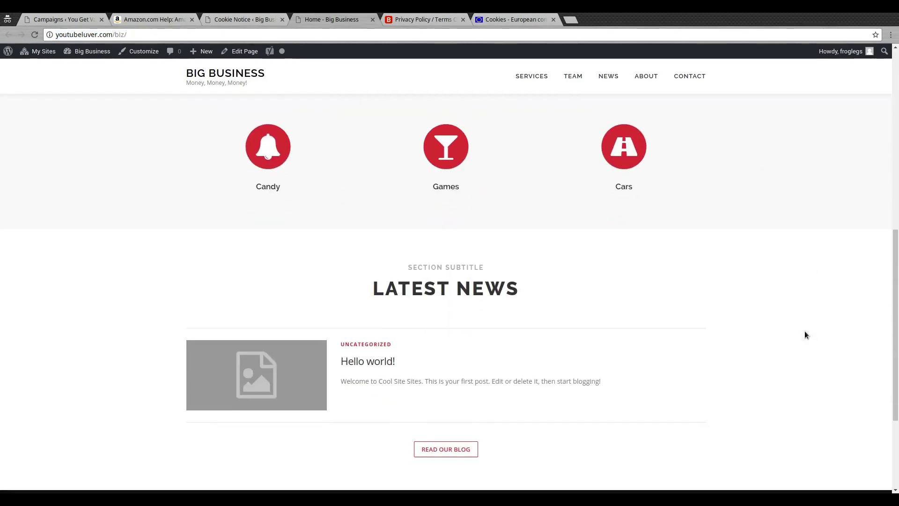